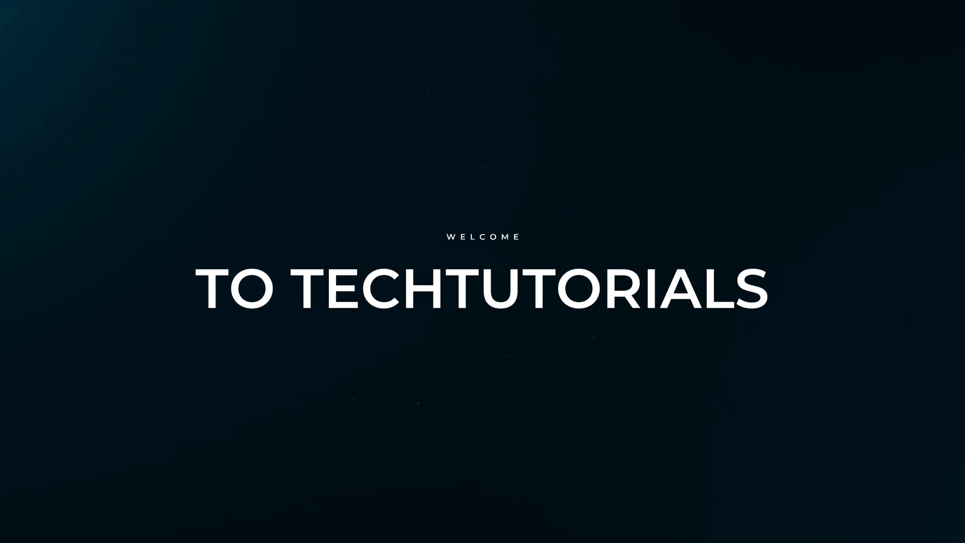
- Set the UCS icon to Noorigin so it stays off the drawing origin
text(uicon)
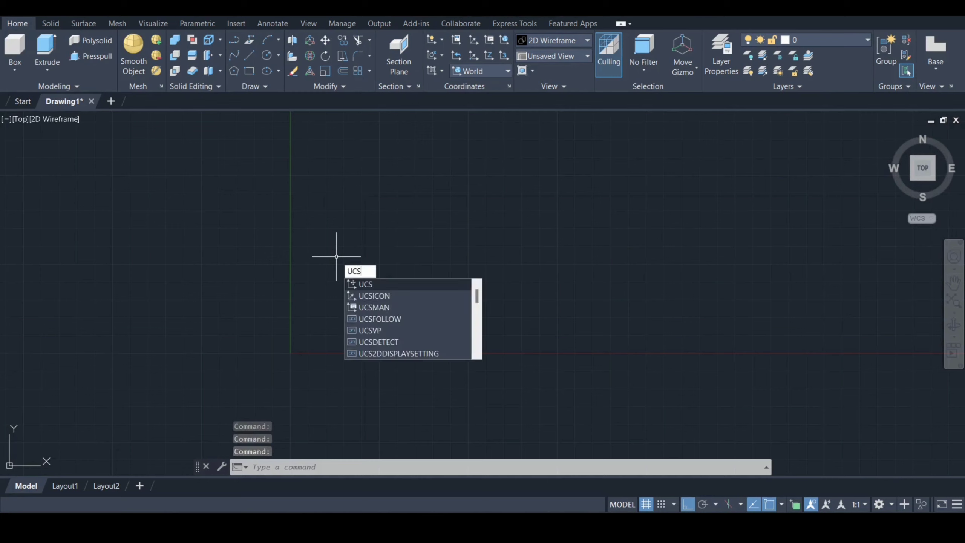
key(Return)
text(N)
key(Return)
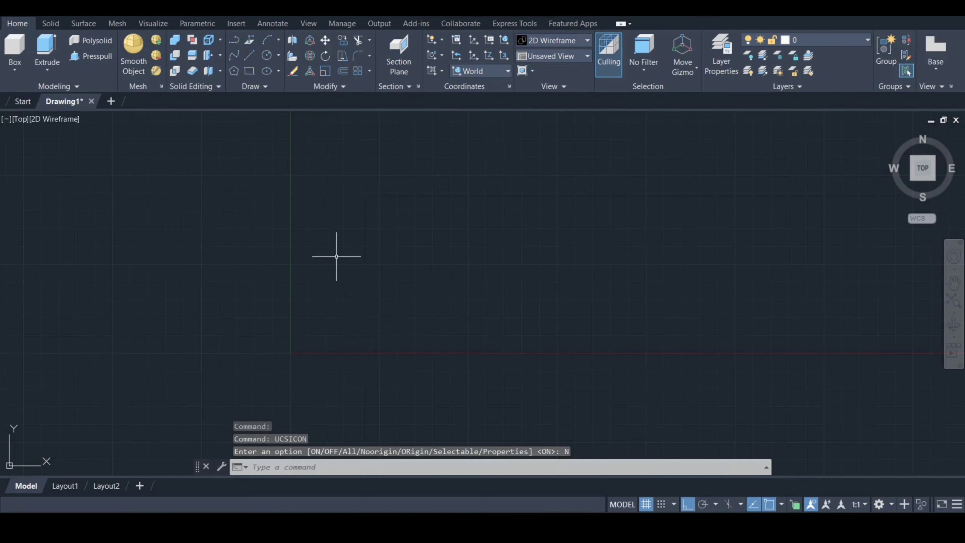
- Change layer 0's colour to yellow in Layer Properties
click(721, 53)
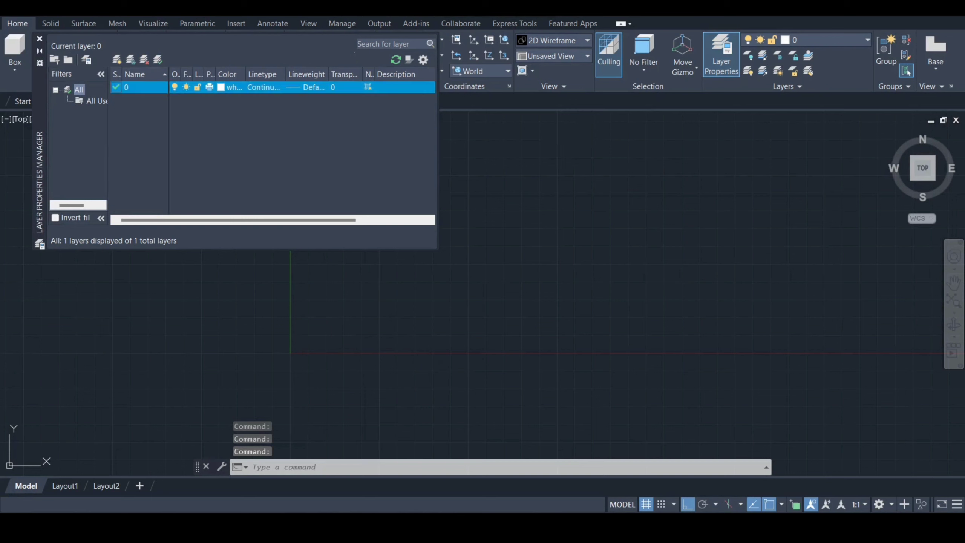
click(228, 87)
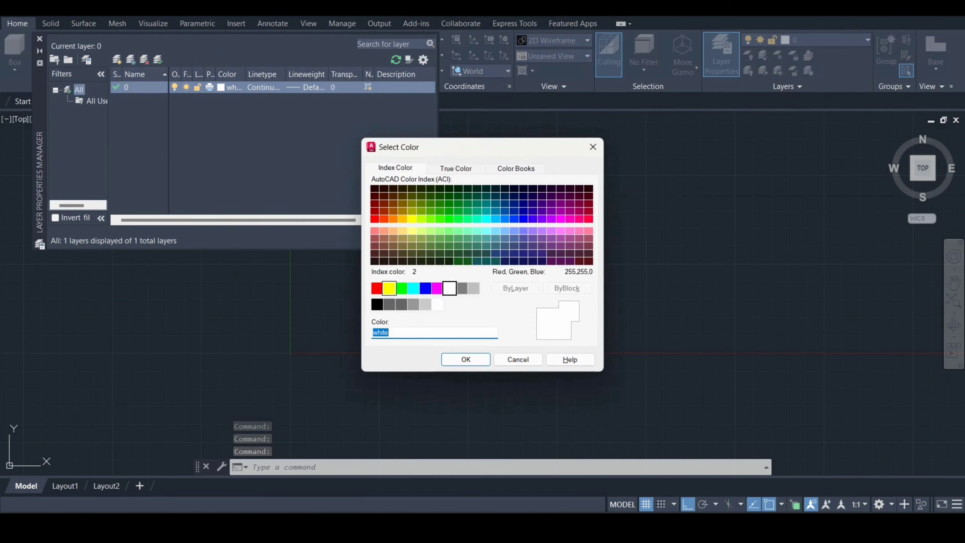
click(389, 288)
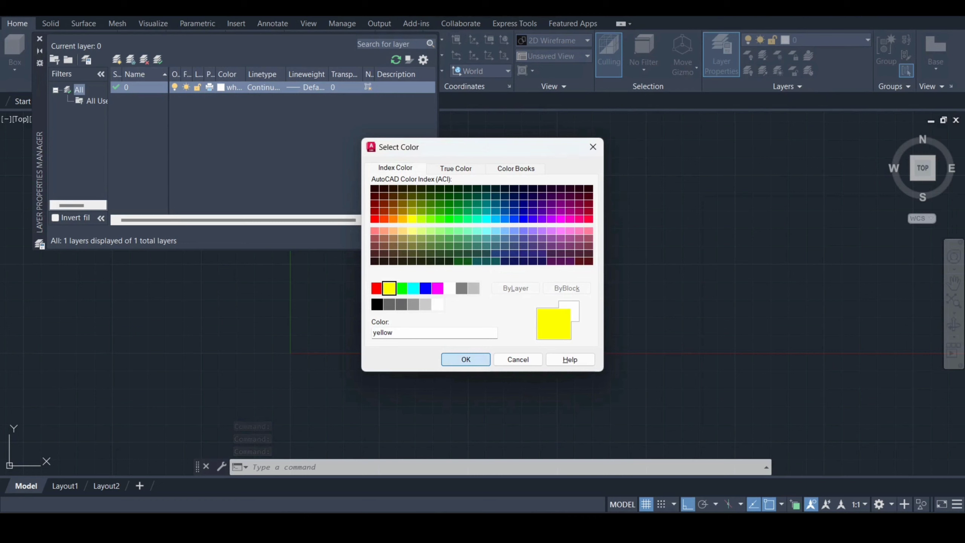
click(465, 360)
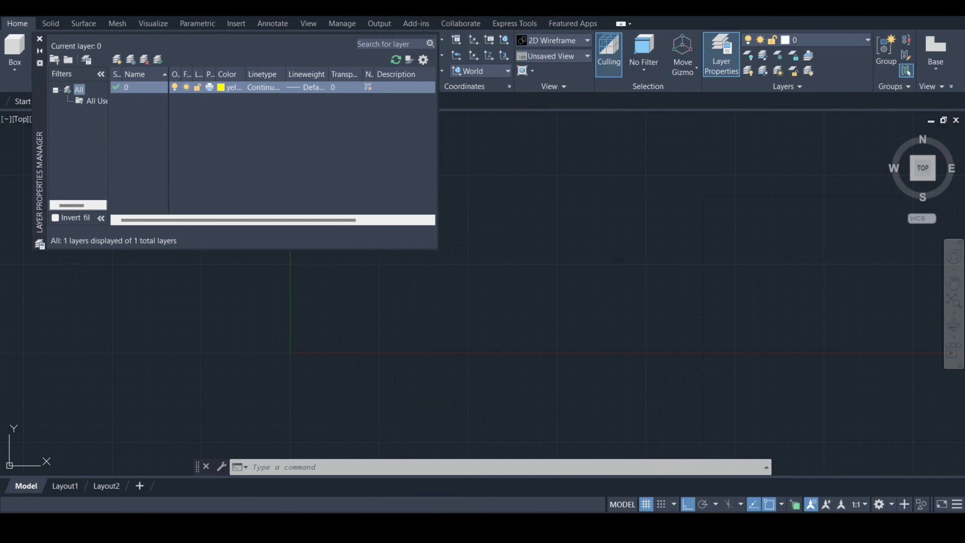
click(39, 38)
- Draw an open line outline from a picked point: 65 down, 72 left, 37.5 up
key(Return)
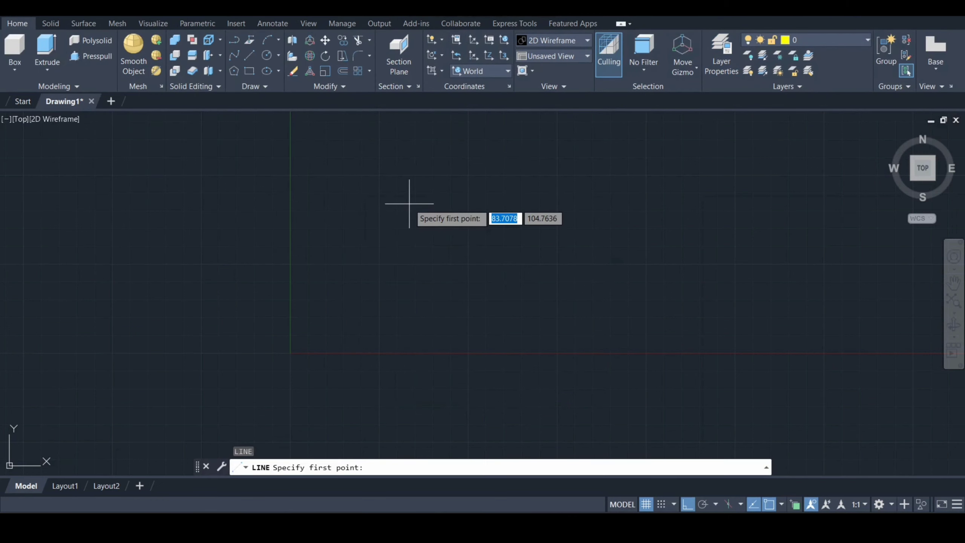
click(548, 235)
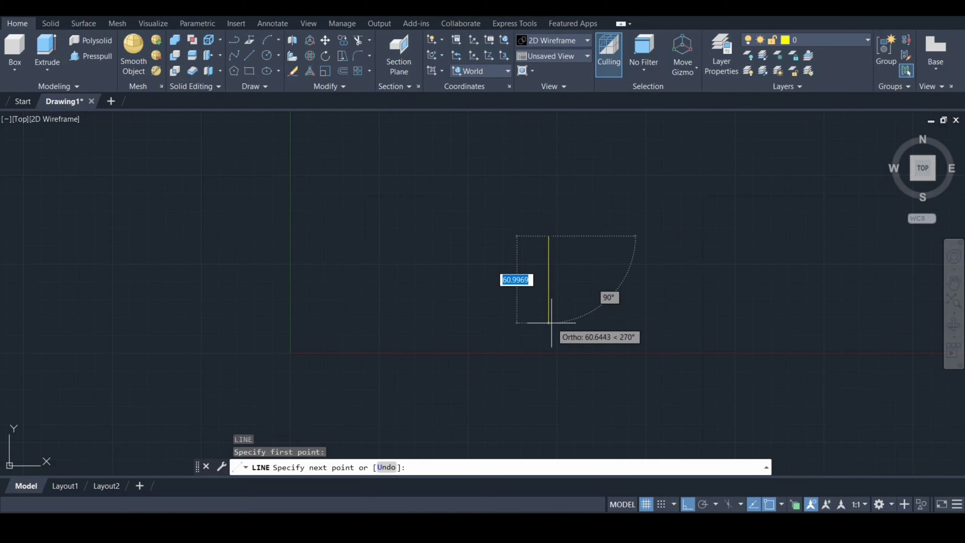
text(65)
key(Return)
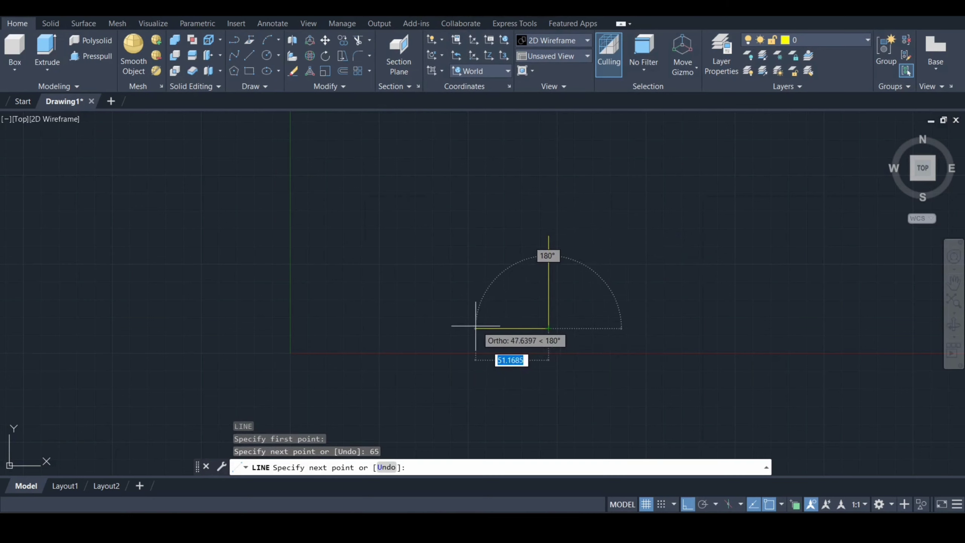
text(72)
key(Return)
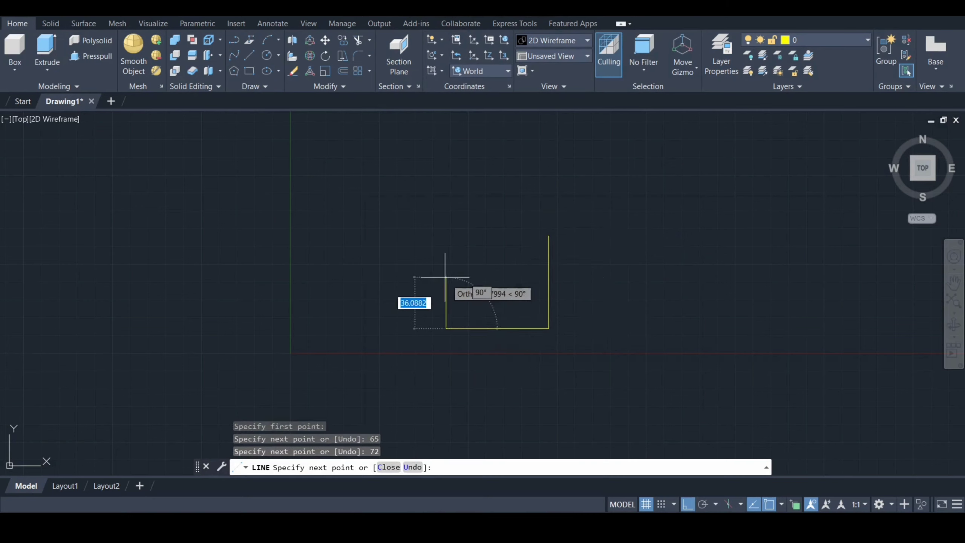
text(37.5)
key(Return)
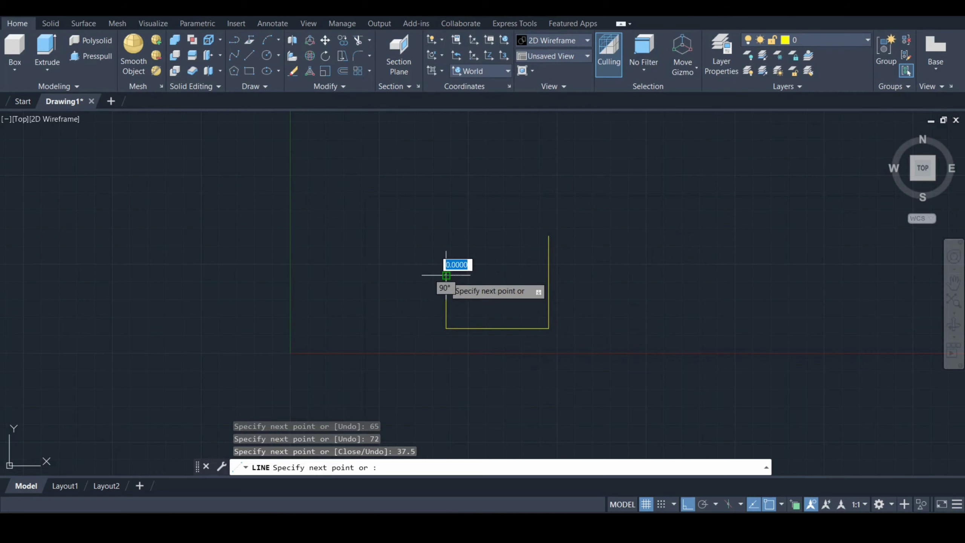
key(Escape)
- Draw circles of radius 18, 35 and 45 centred on the outline's lower-right corner
key(Return)
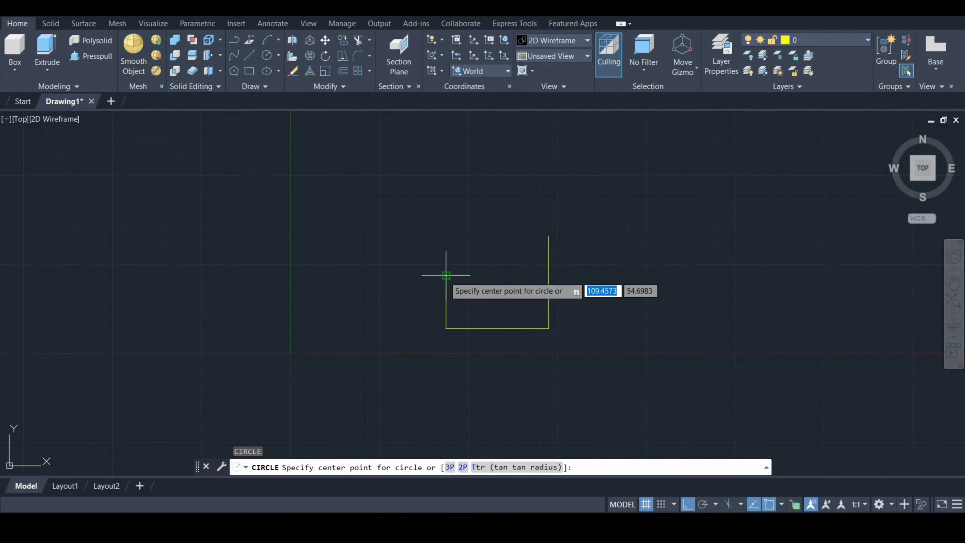
click(549, 328)
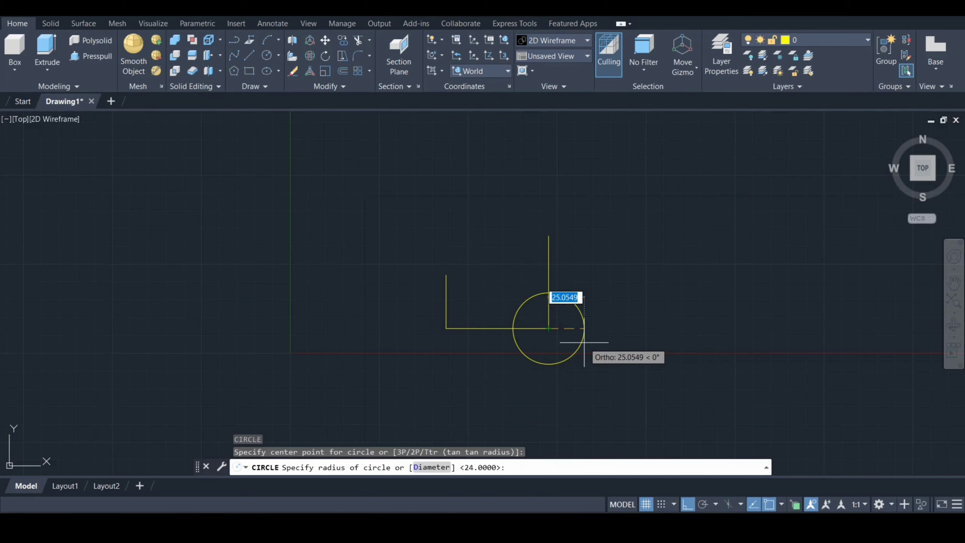
text(18)
key(Return)
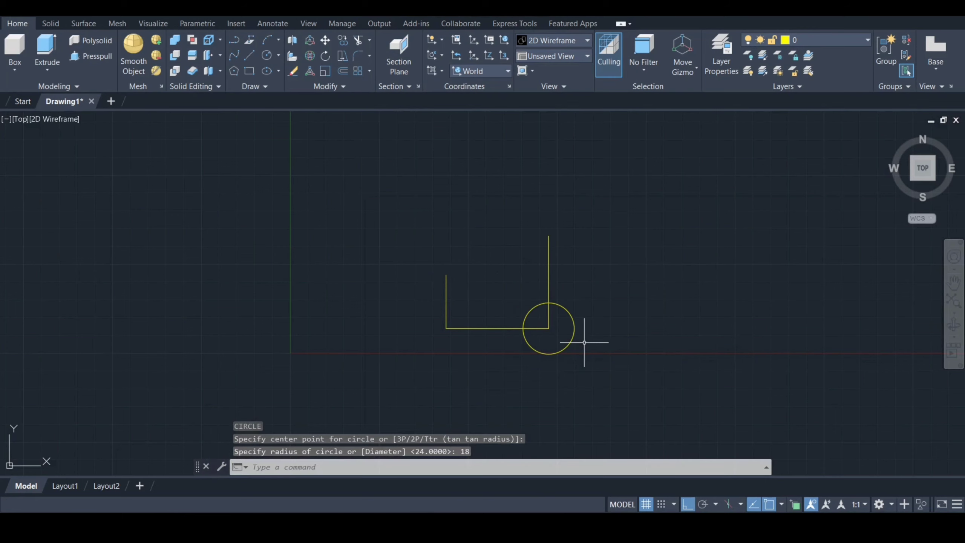
text(c)
key(Return)
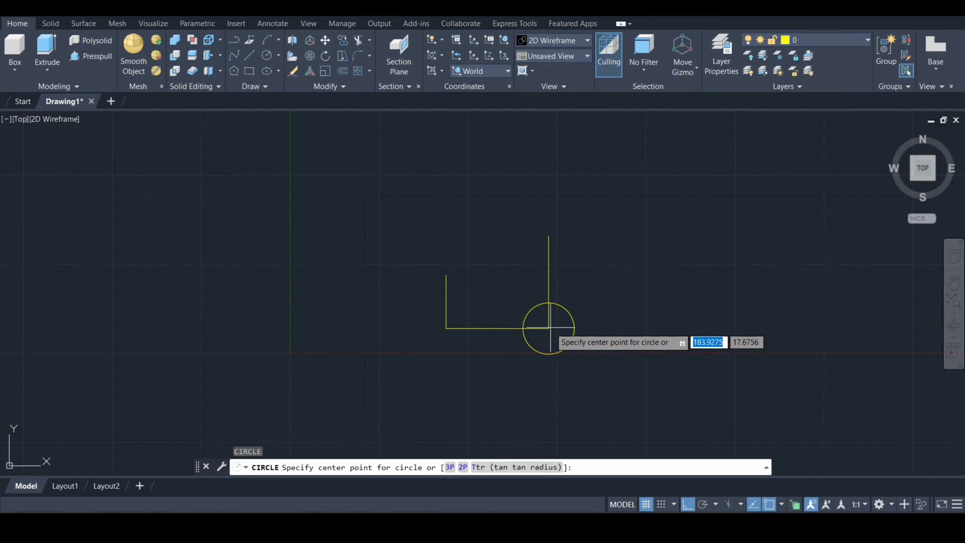
click(548, 328)
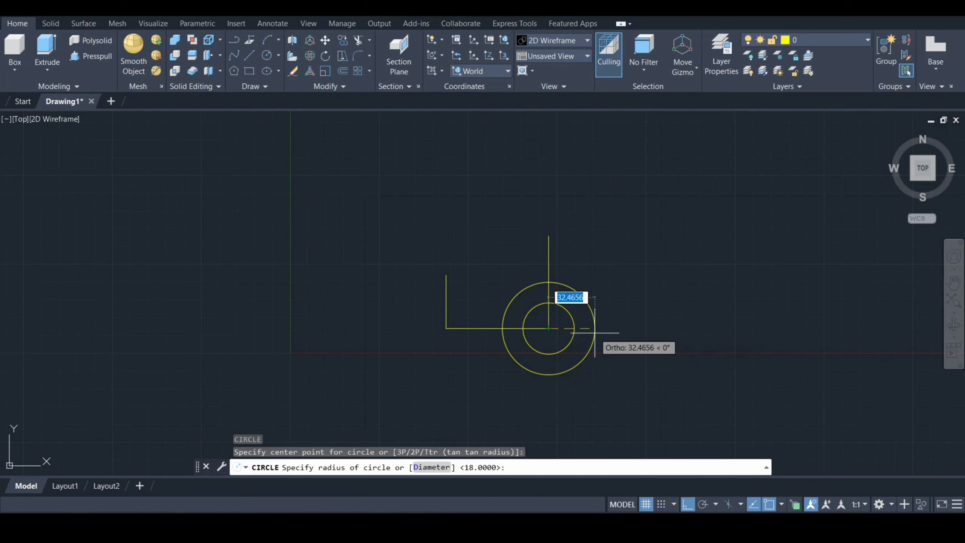
text(35)
key(Return)
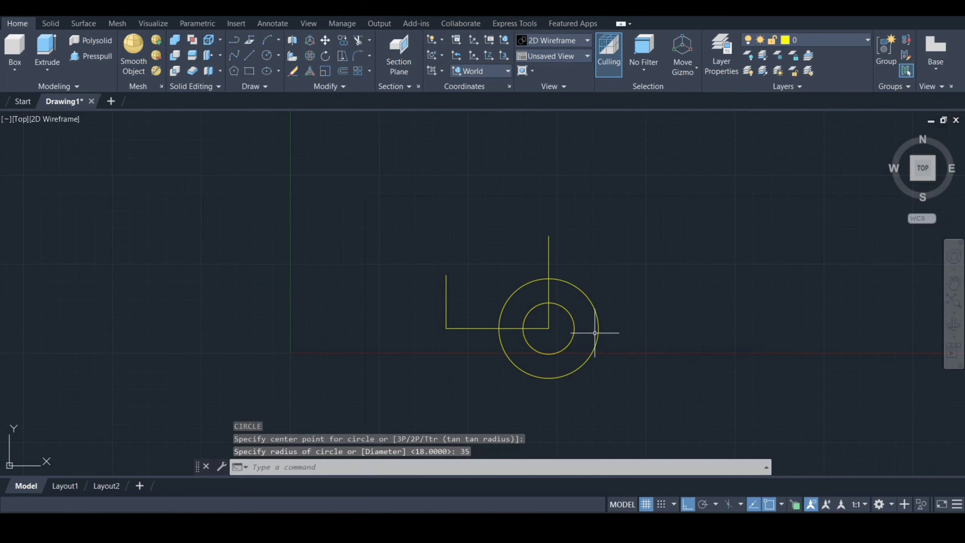
key(Return)
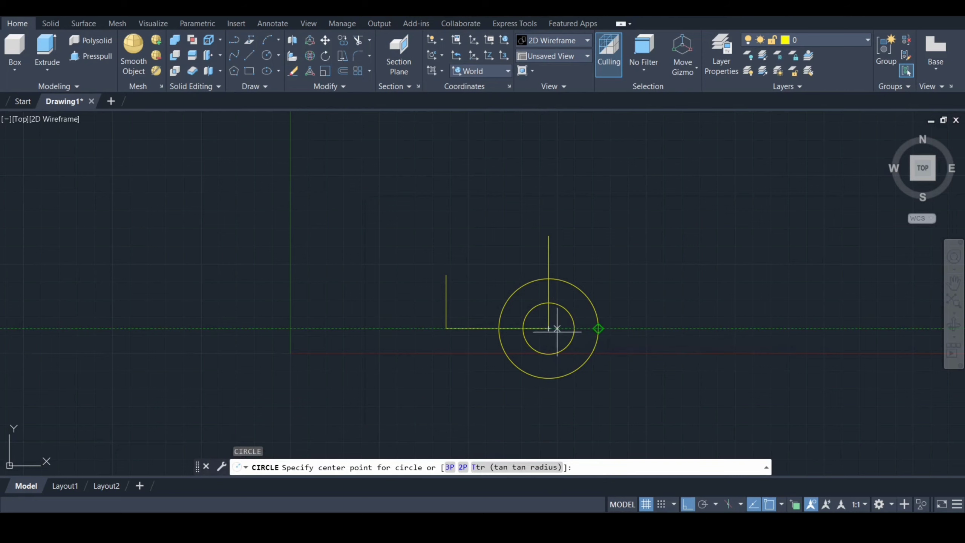
click(548, 327)
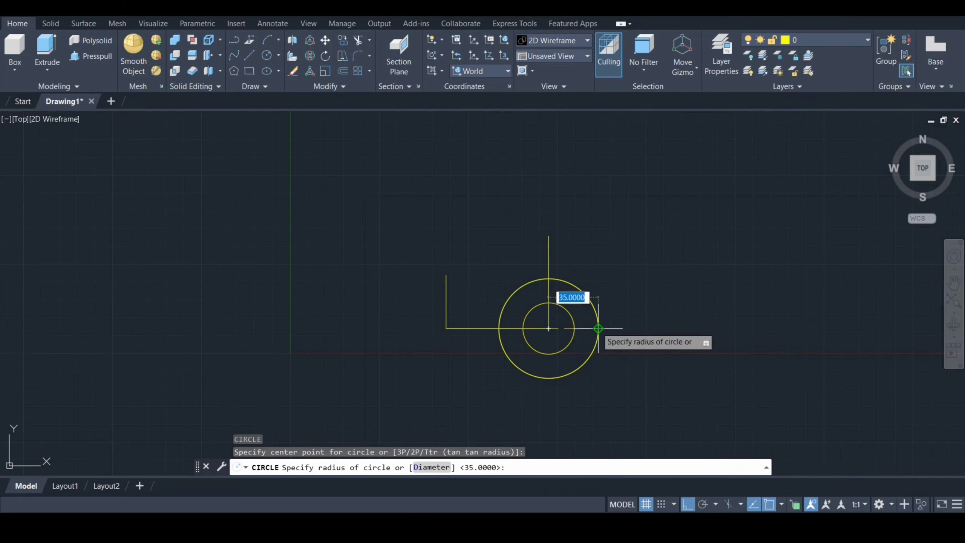
text(45)
key(Return)
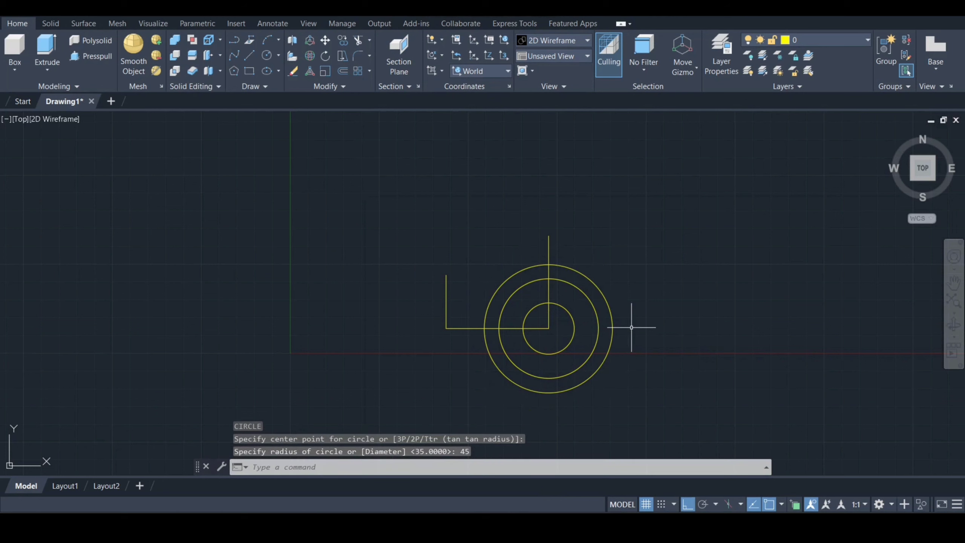
text(c)
key(Return)
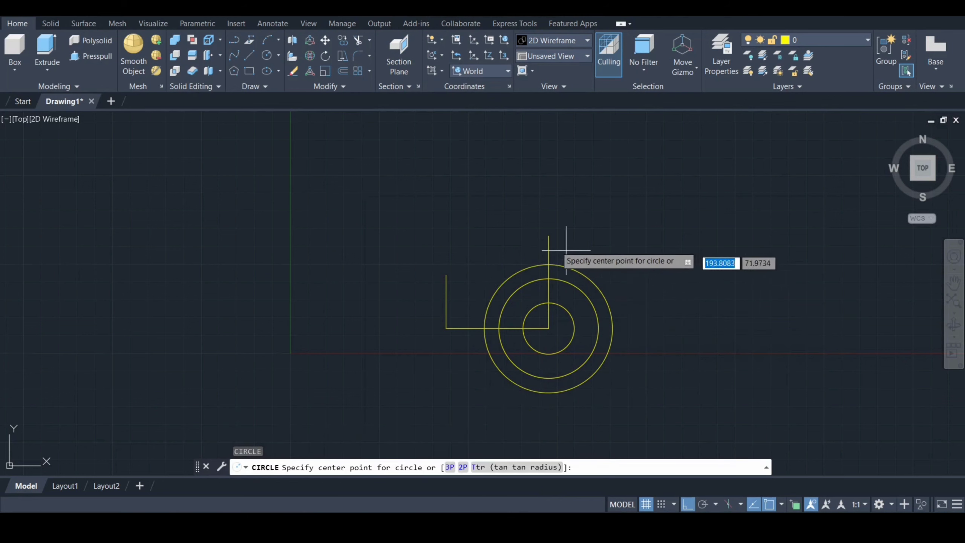
- Draw concentric circles of radius 9, 18 and 24 at the vertical line's top end
click(548, 236)
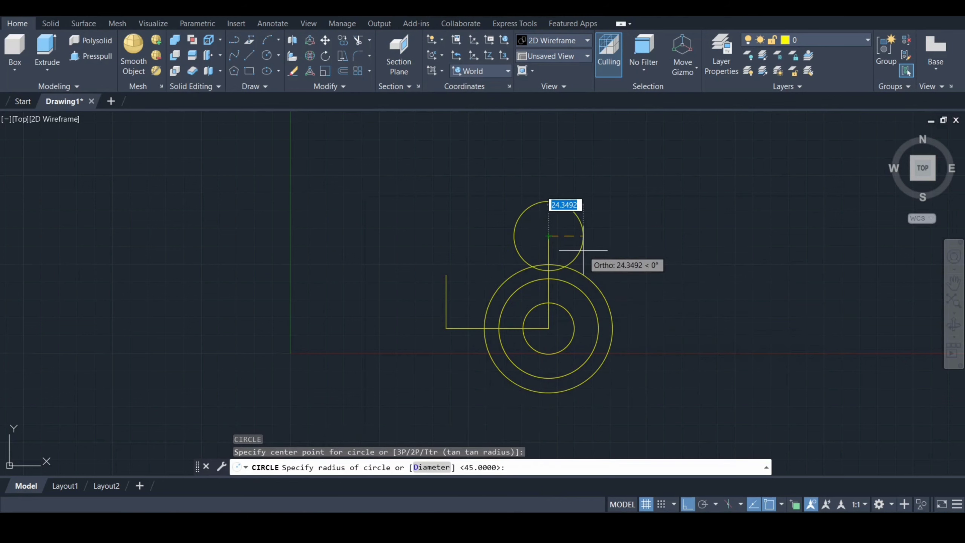
text(9)
key(Return)
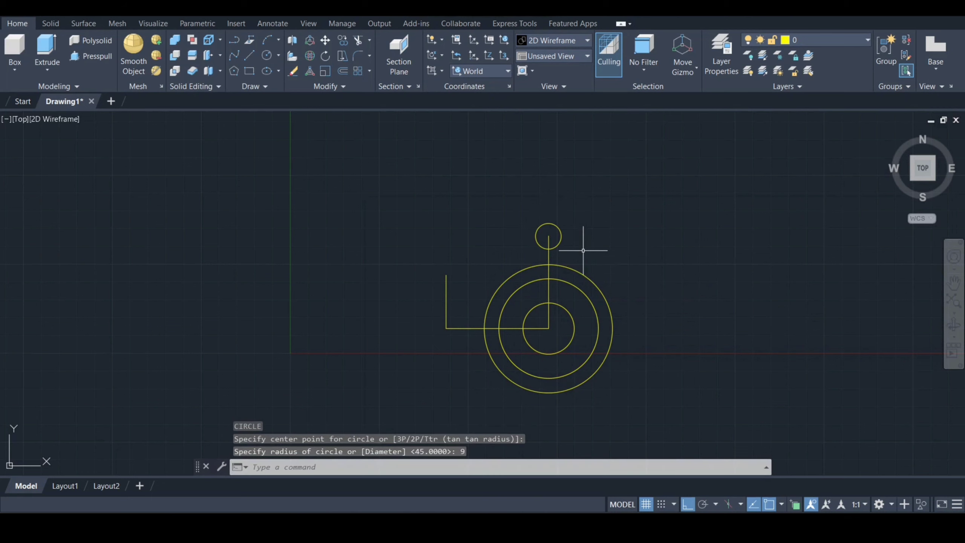
key(Return)
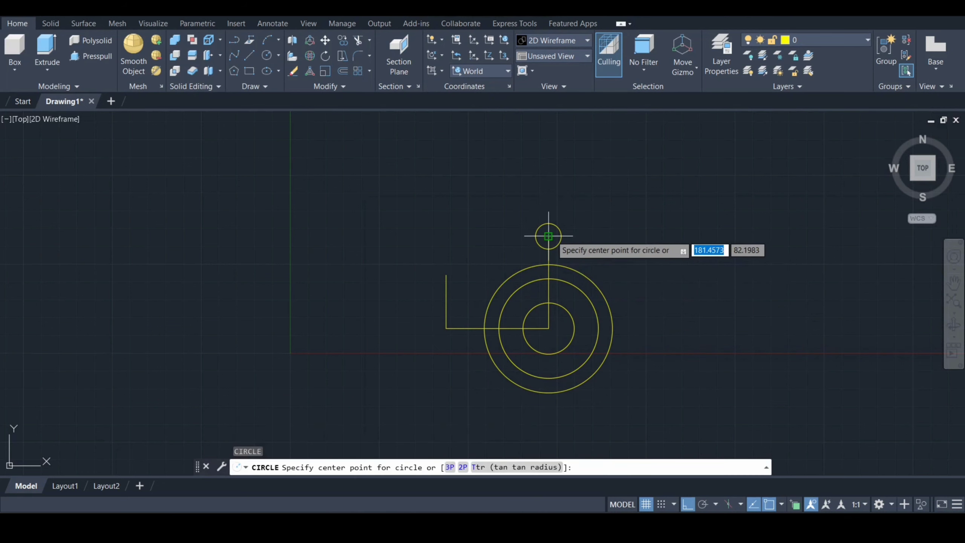
click(548, 236)
text(18)
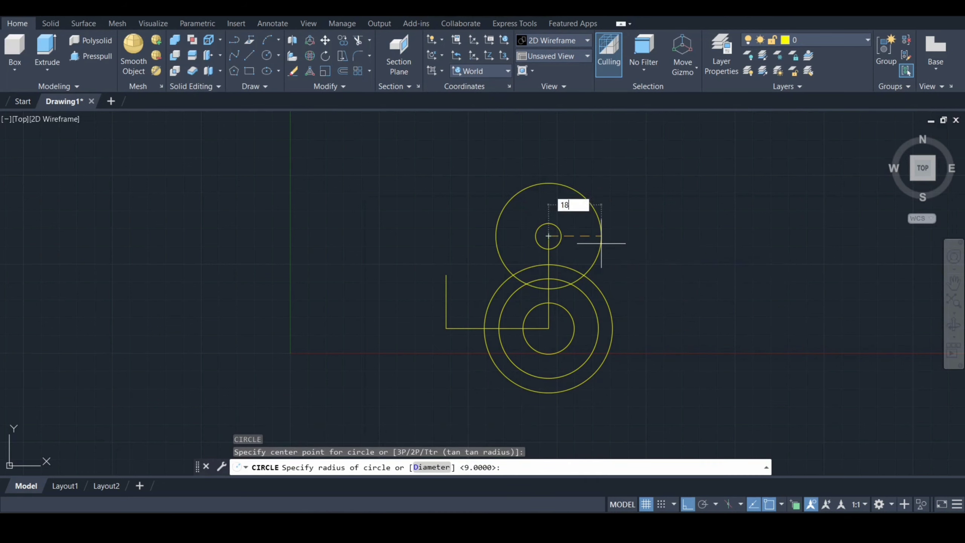
key(Return)
key(Return)
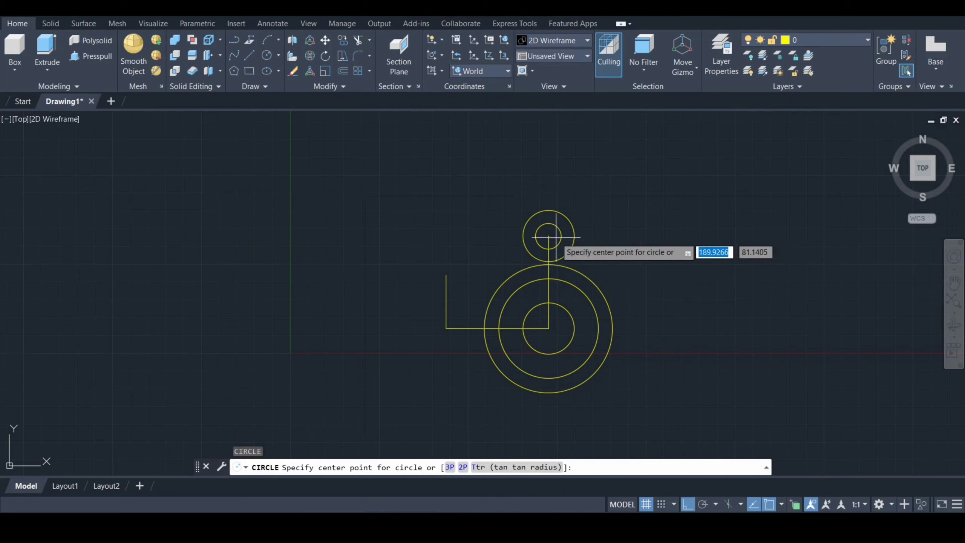
click(548, 236)
text(2)
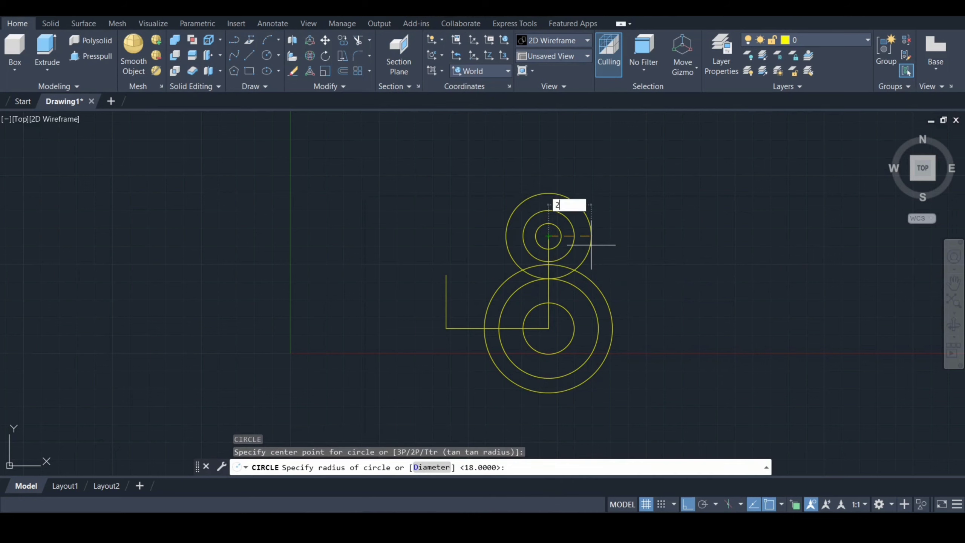
text(4)
key(Return)
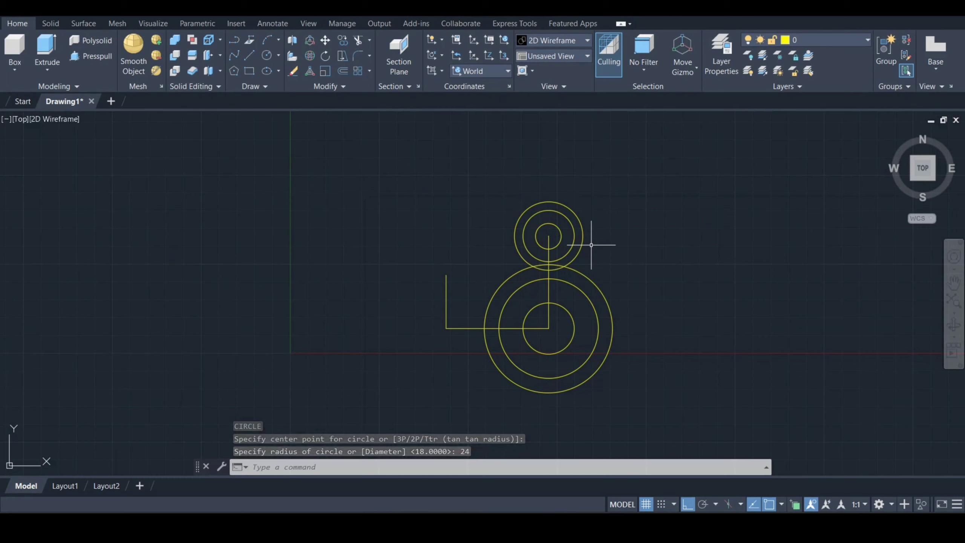
text(l)
key(Return)
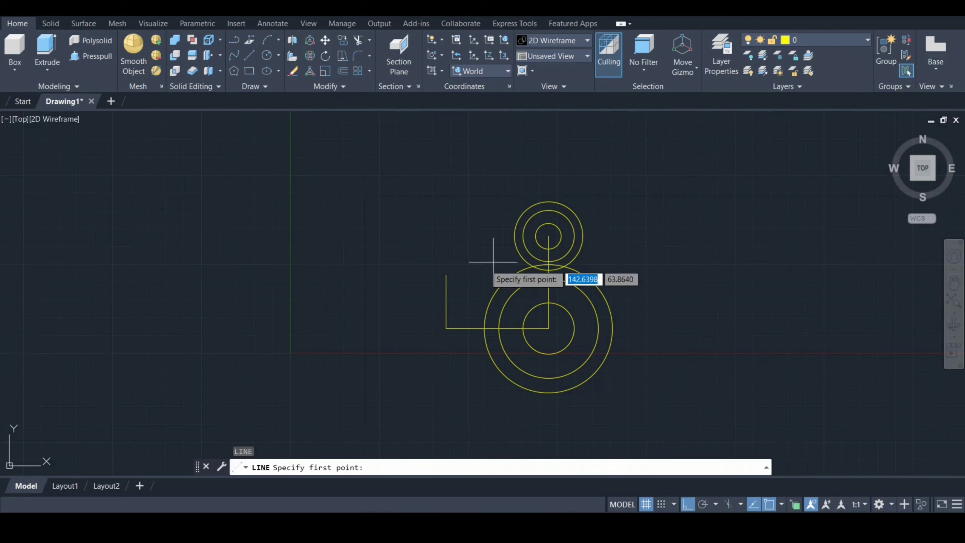
- Draw a diagonal from the upper-left corner to the top circle, and a horizontal line from the big centre
click(448, 273)
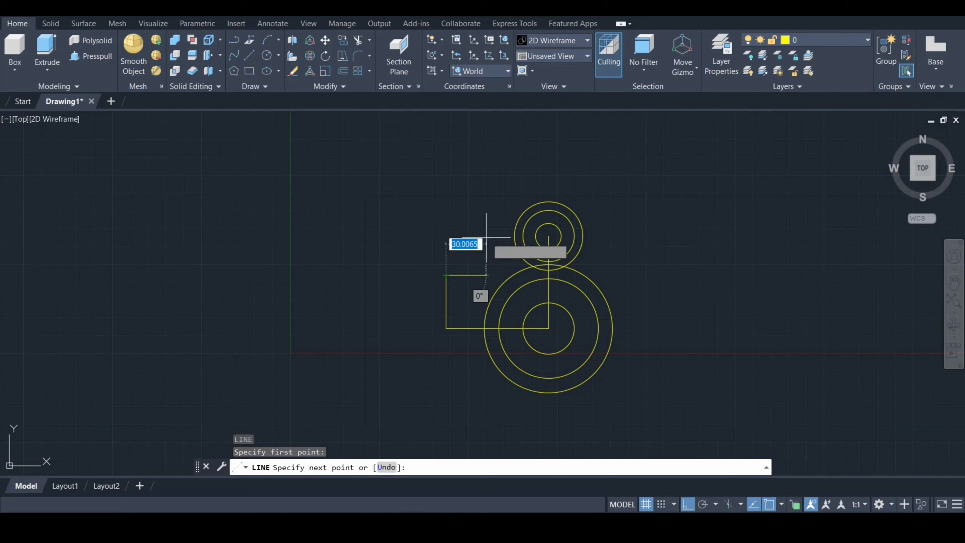
click(527, 209)
key(Escape)
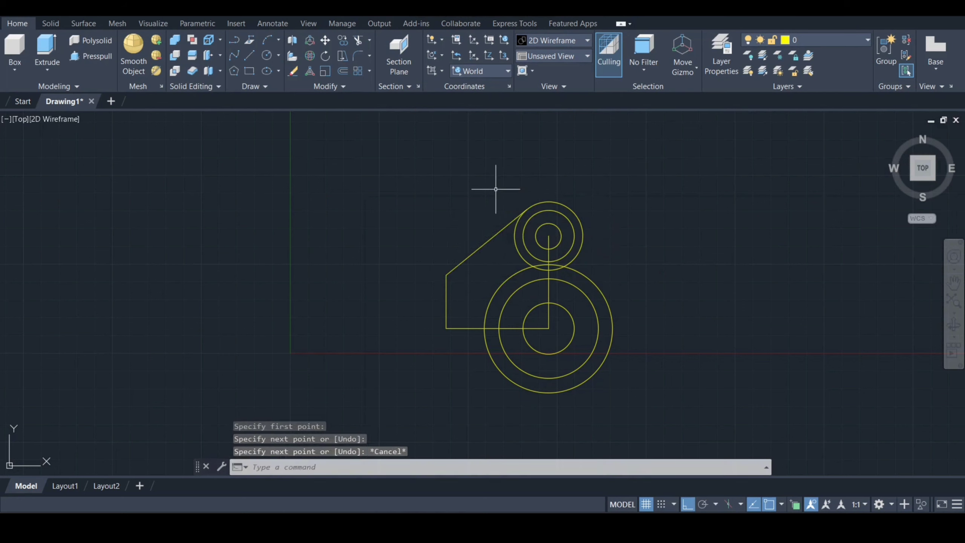
key(Return)
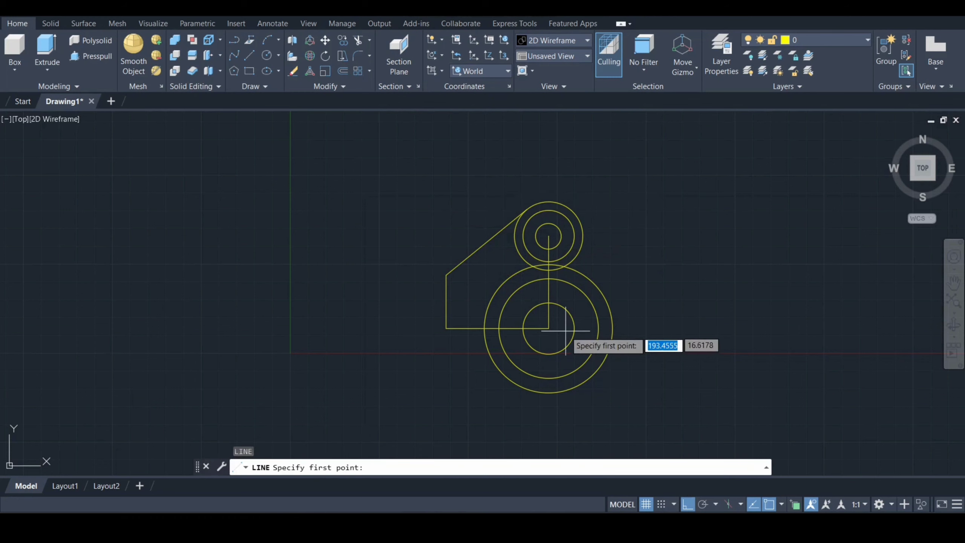
click(548, 327)
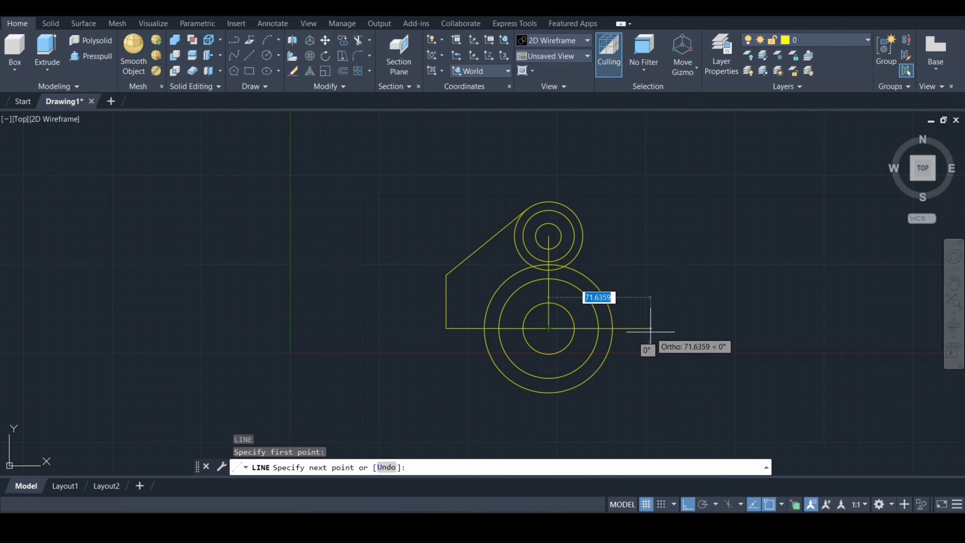
click(650, 328)
key(Escape)
key(ctrl+z)
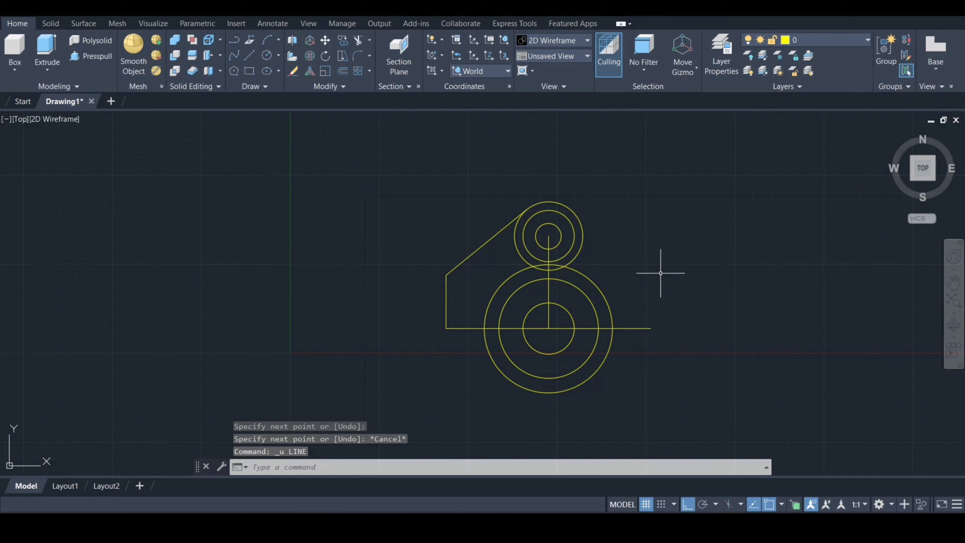
- Draw a 32-unit vertical line down from the radius-24 circle's right side
text(l)
key(Return)
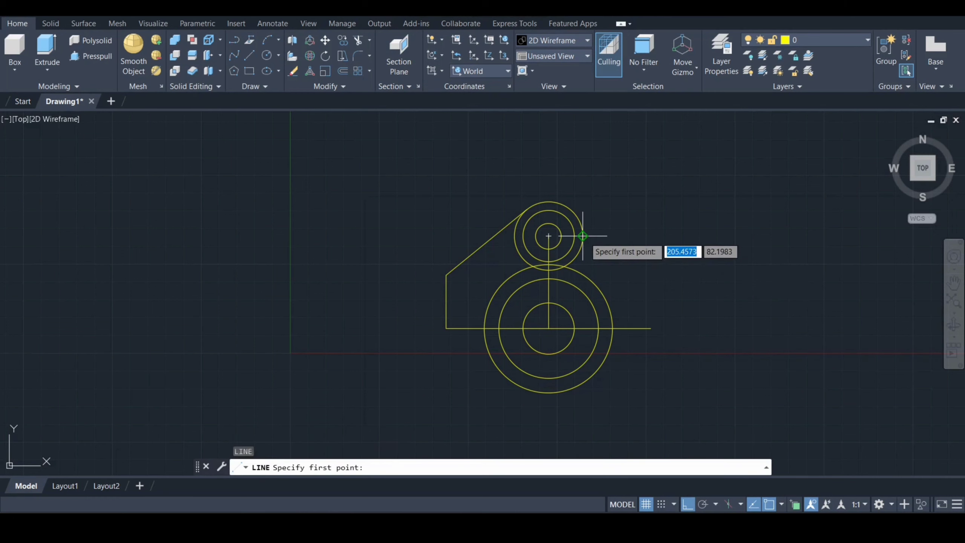
click(582, 236)
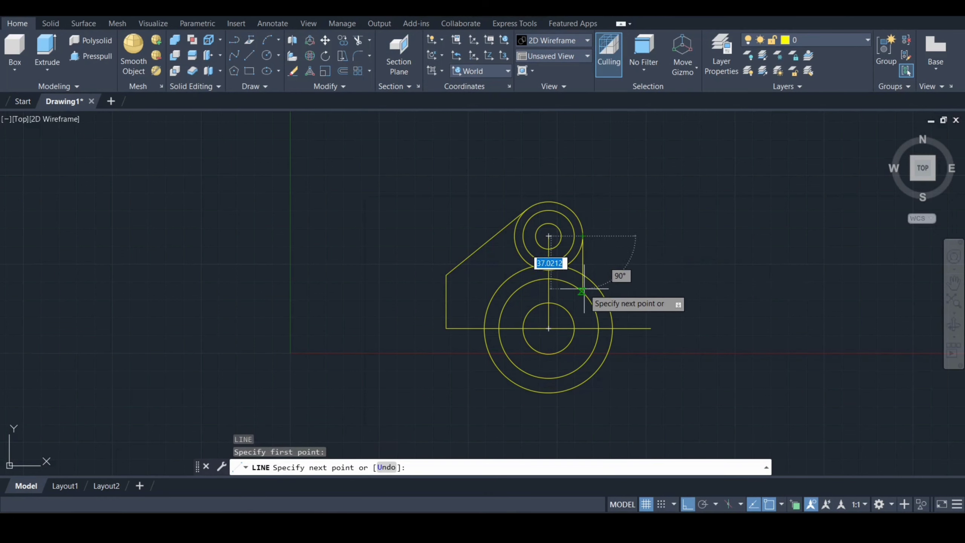
text(32)
key(Return)
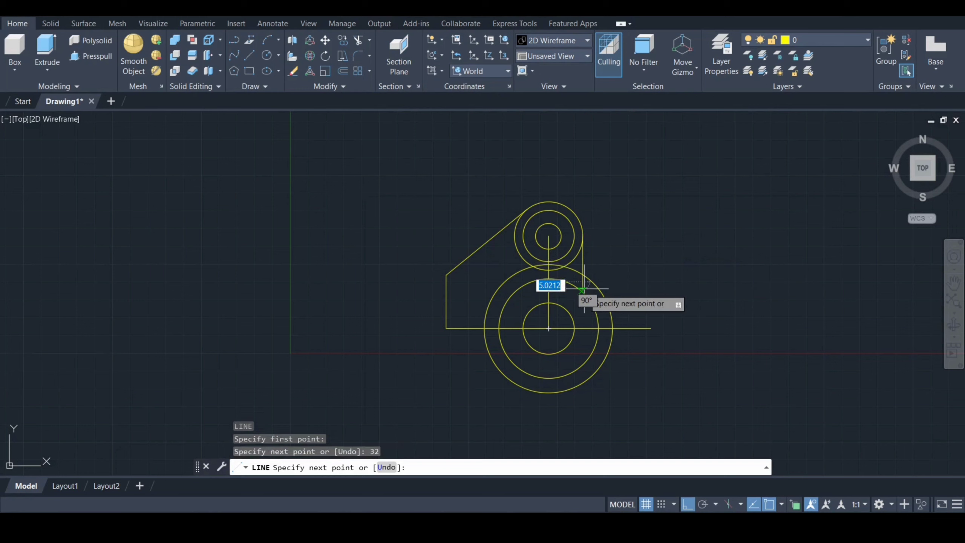
key(Escape)
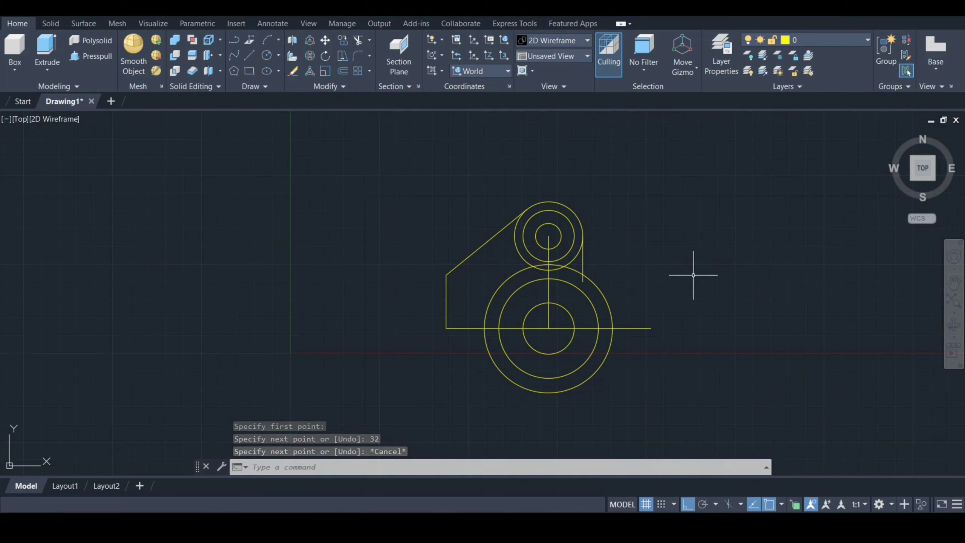
- Trim the excess circle arcs and base line end to form the bracket profile
text(TR)
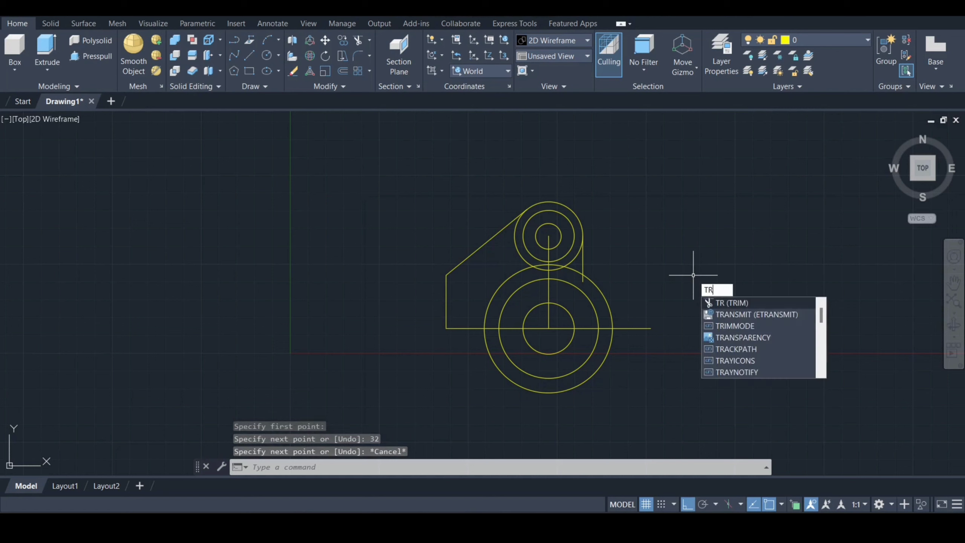
key(Return)
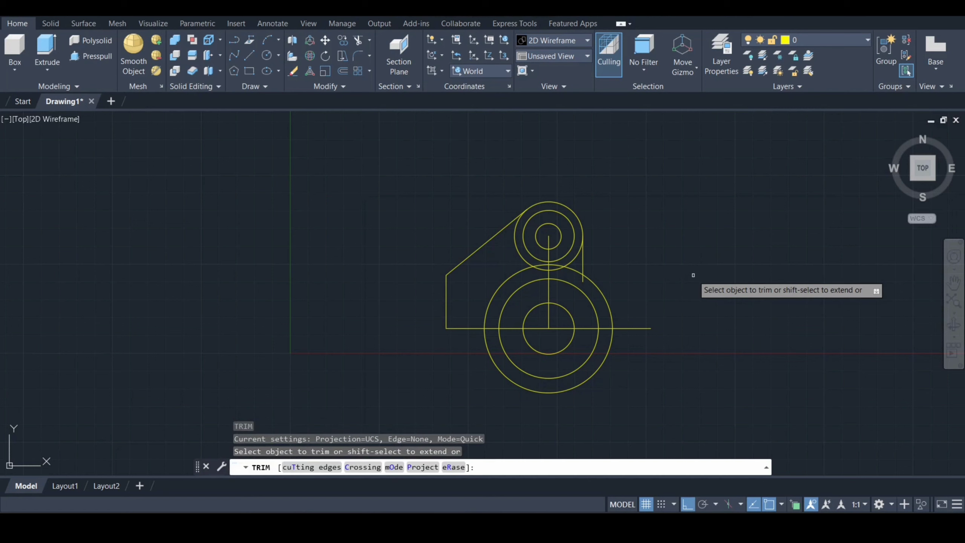
click(637, 328)
click(629, 350)
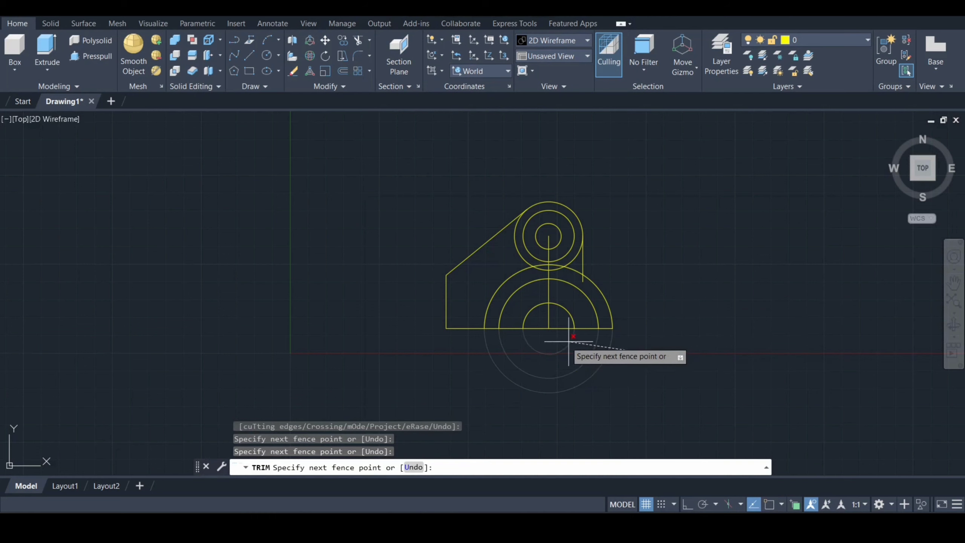
key(Return)
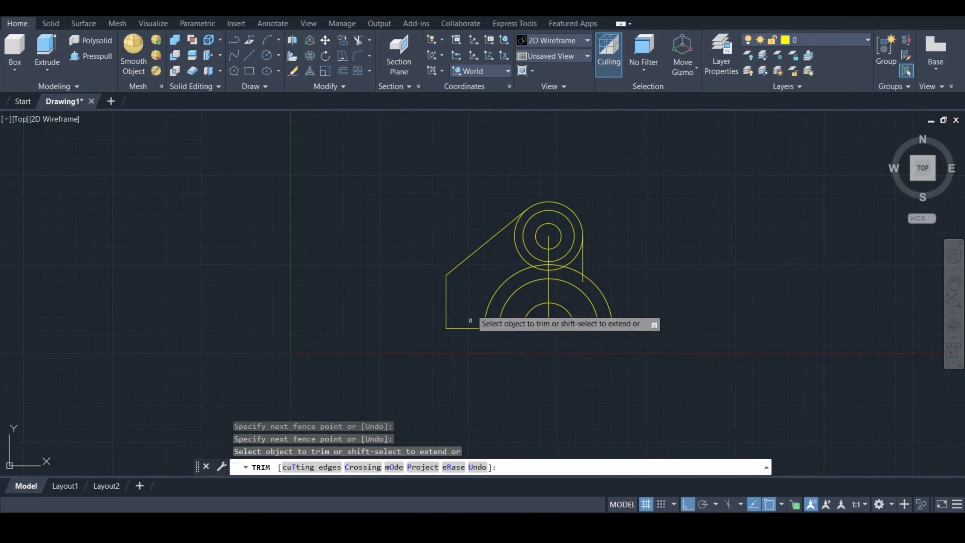
click(520, 256)
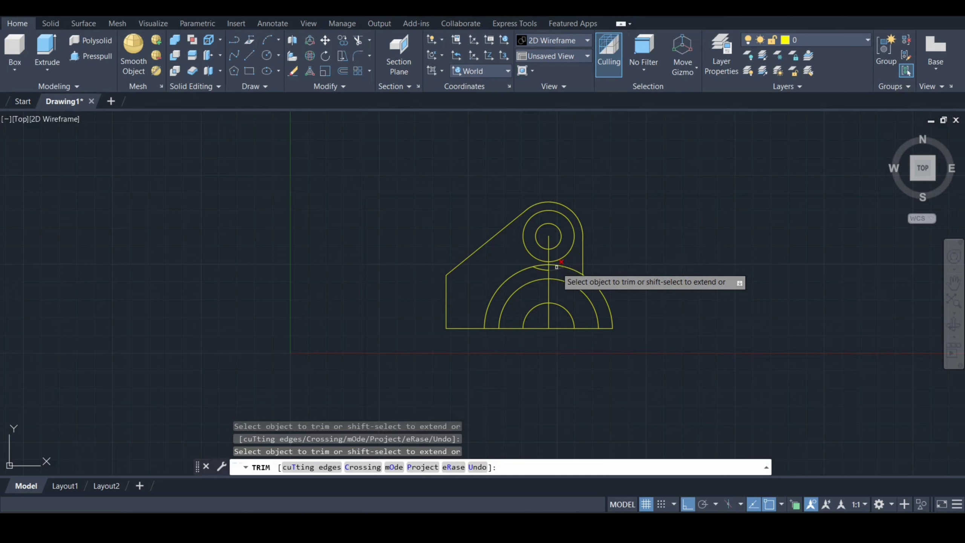
click(539, 269)
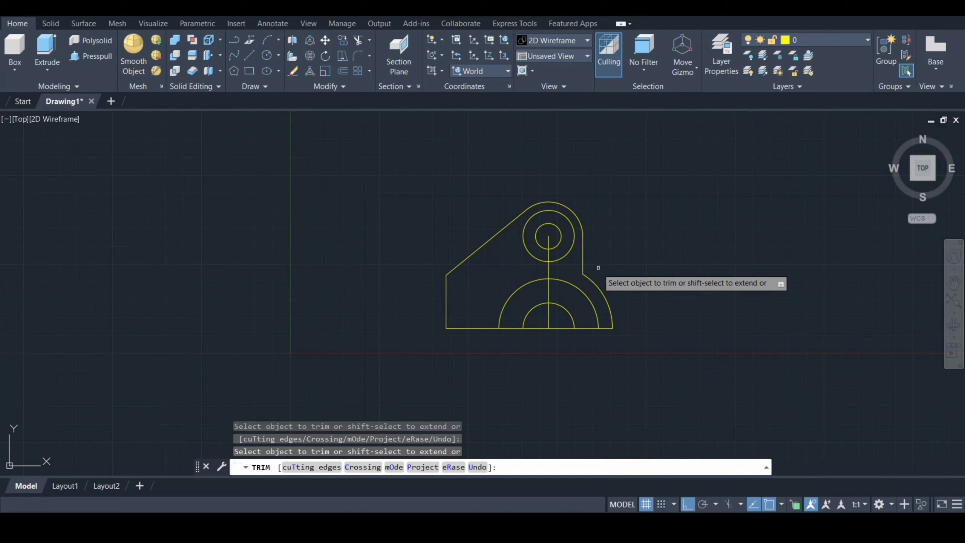
key(Return)
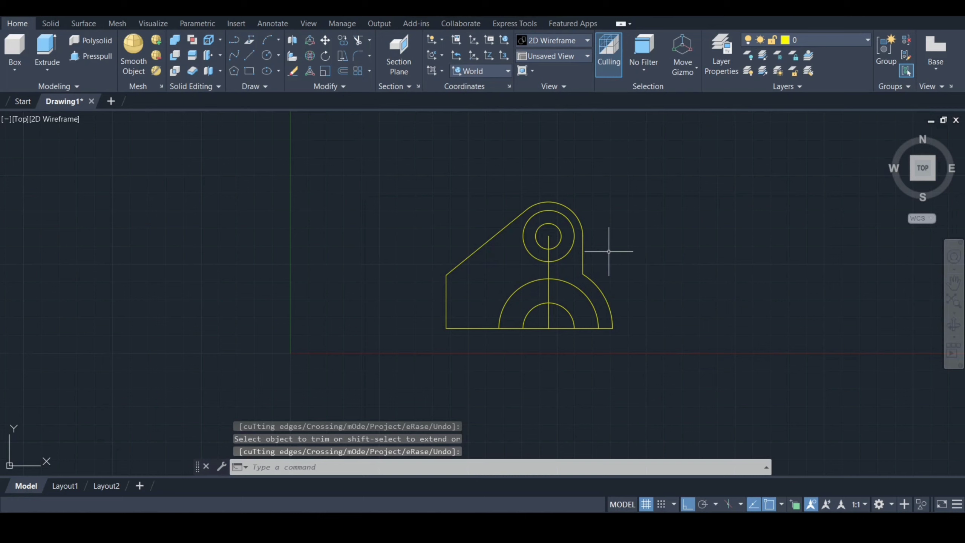
text(e)
- Erase the vertical centre line and the two bottom base segments
key(Return)
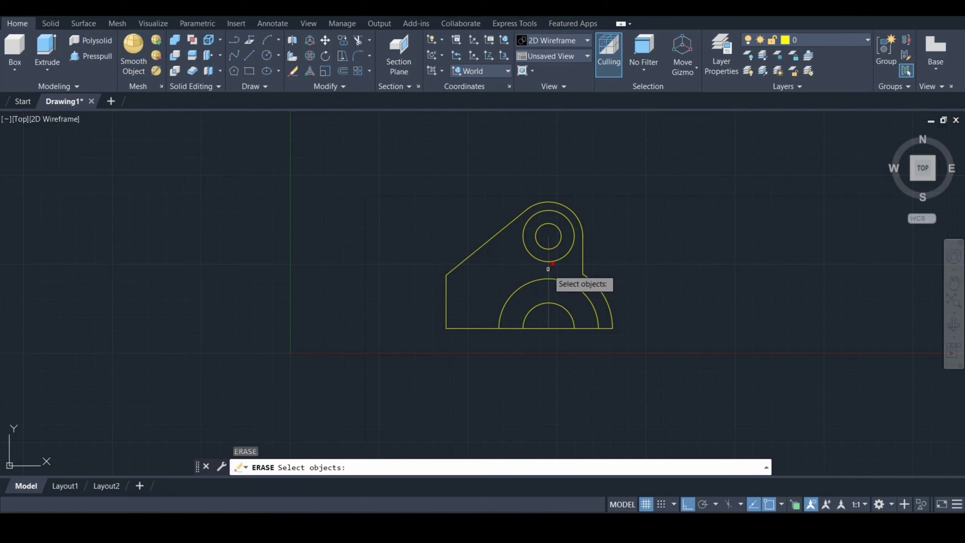
click(548, 269)
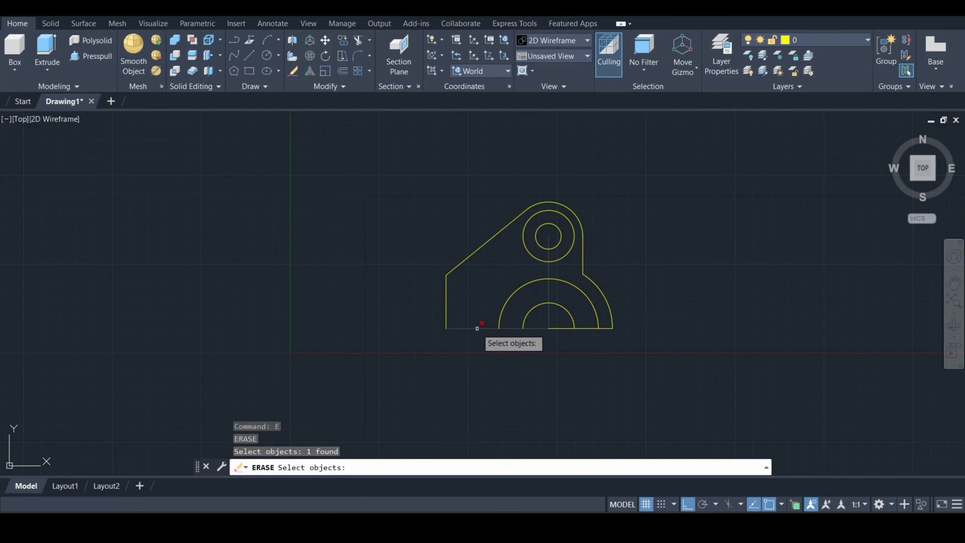
click(494, 328)
click(557, 328)
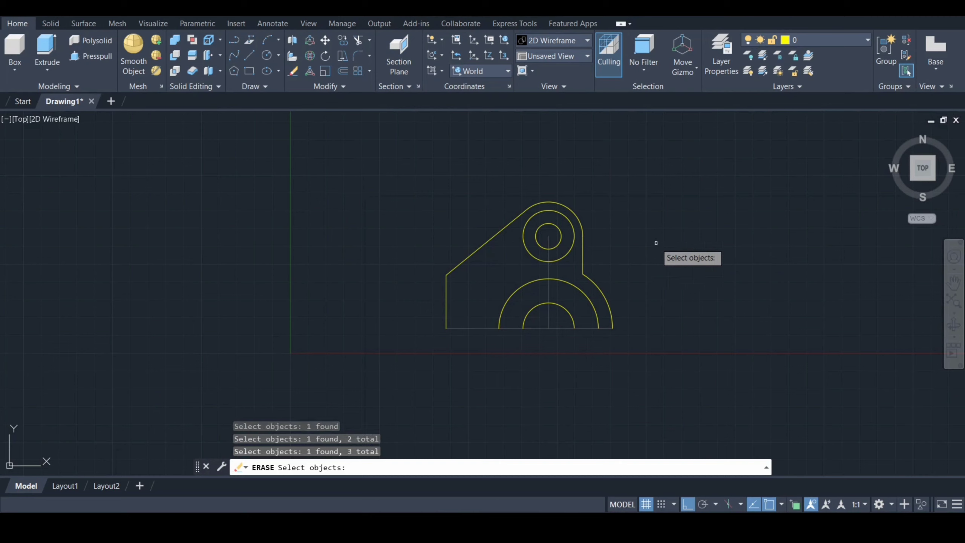
key(Return)
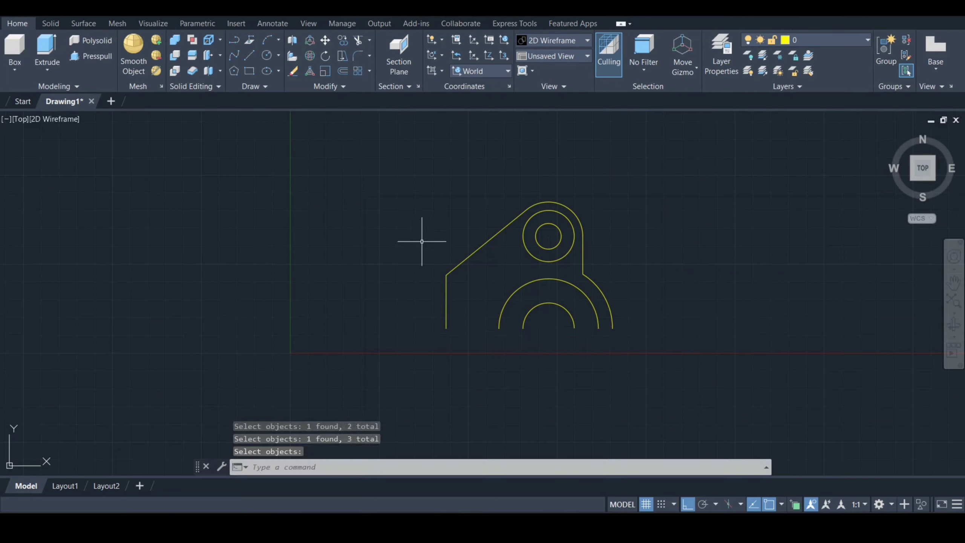
text(MI)
- Mirror all nine profile objects across the horizontal base line, keeping the originals
key(Return)
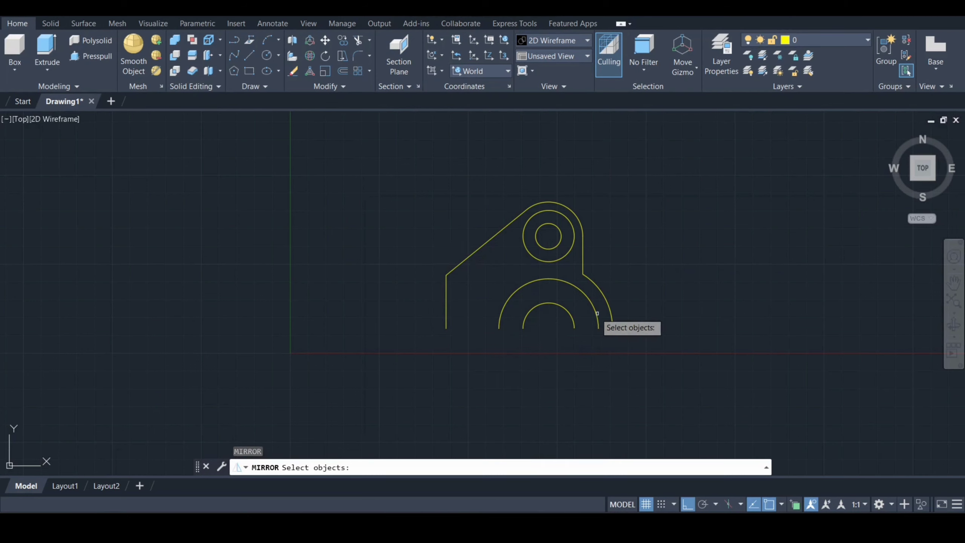
click(630, 338)
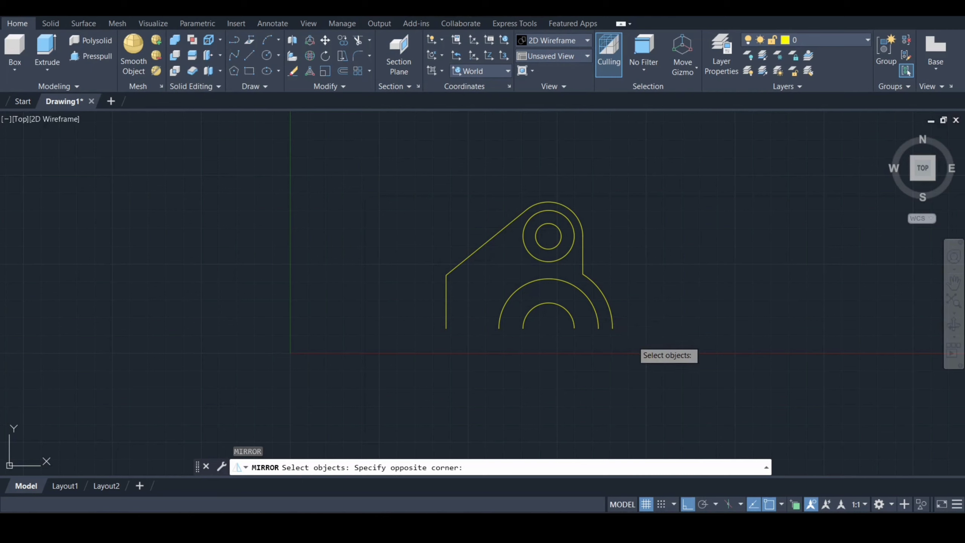
click(404, 189)
key(Return)
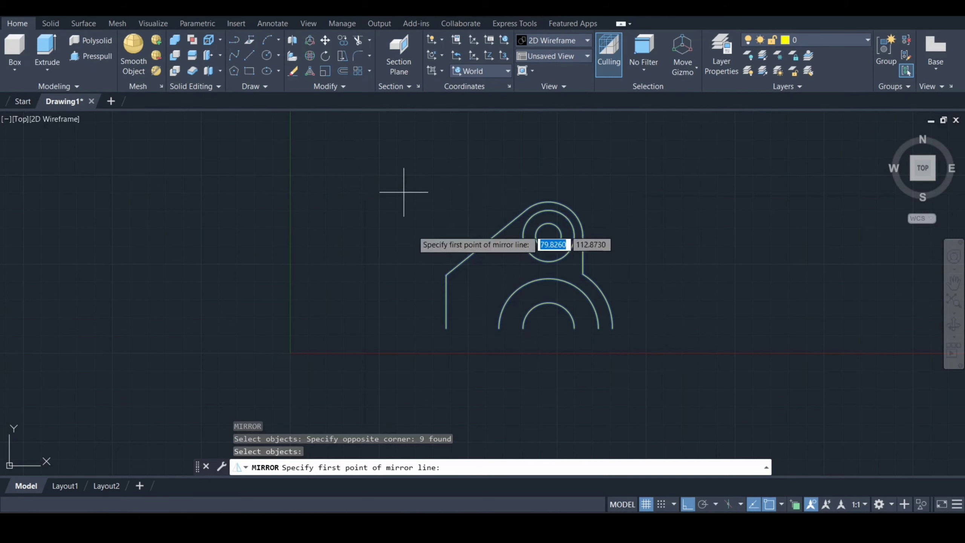
click(446, 329)
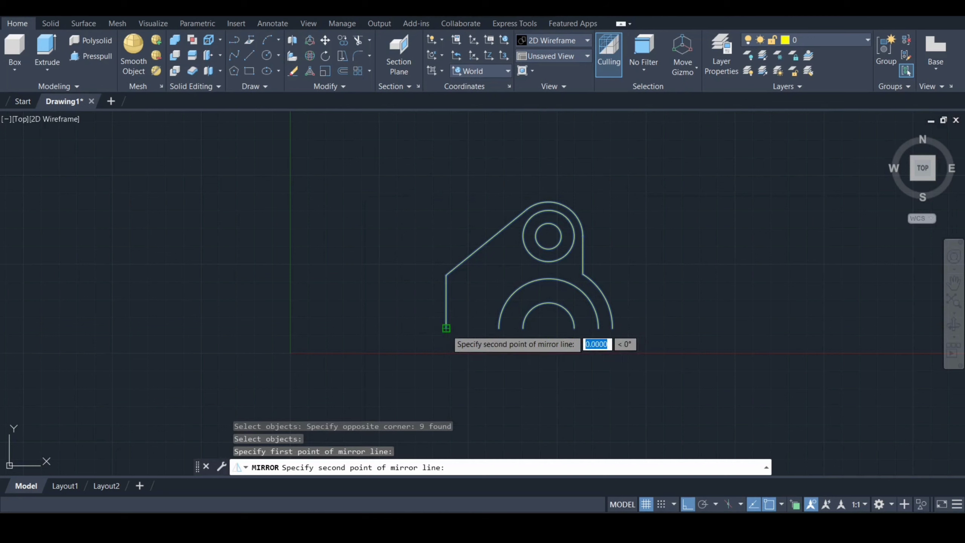
click(611, 334)
text(N)
key(Return)
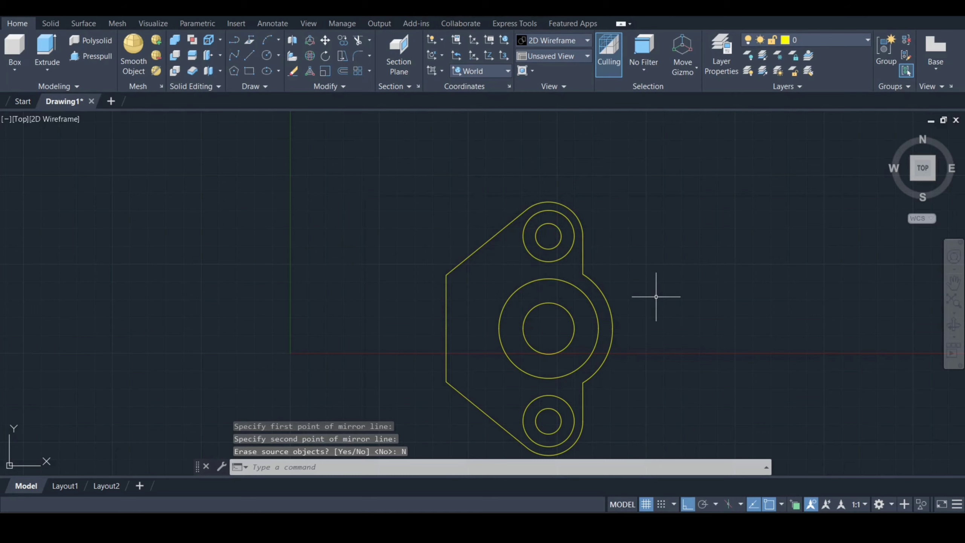
mouse_move(922, 167)
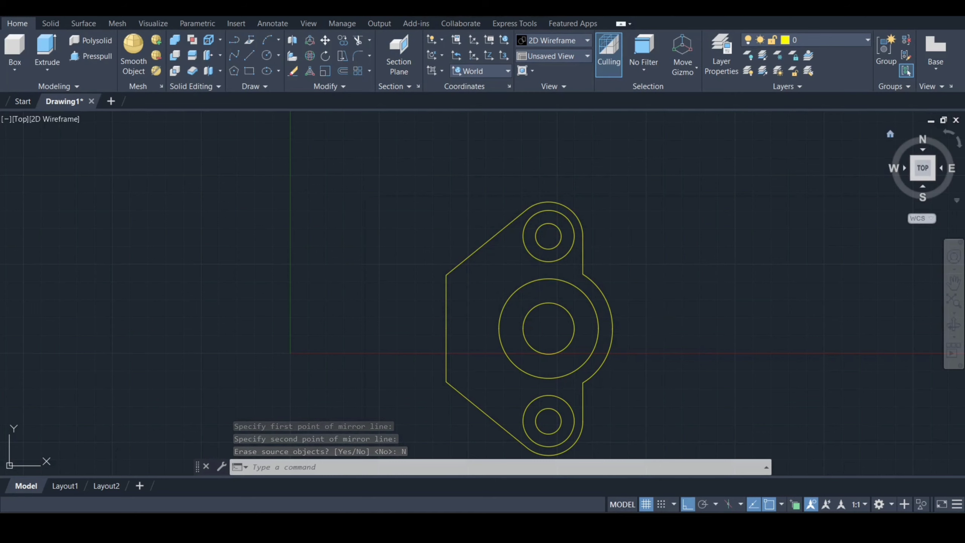
click(912, 181)
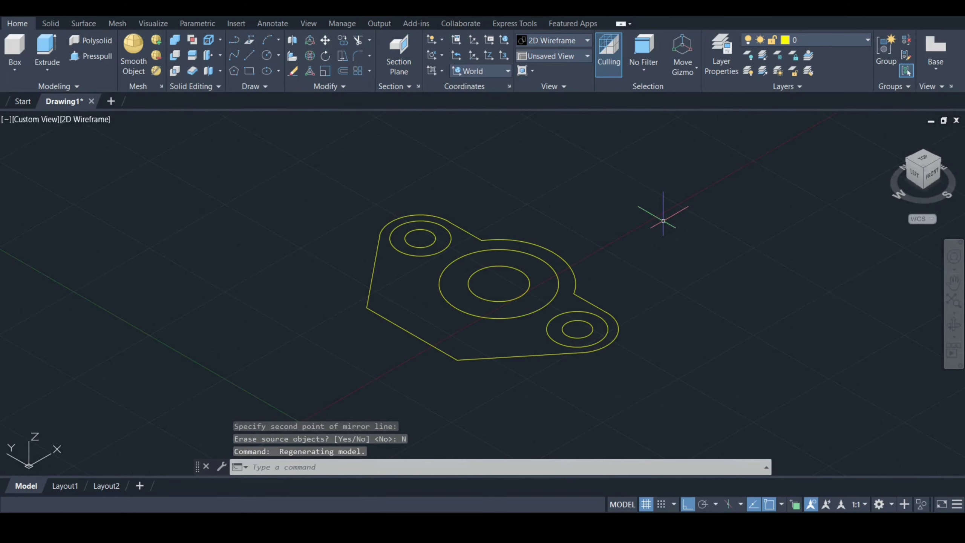
text(P)
- Press-pull the flange outline into a 14-high base plate
key(Down)
key(Return)
click(488, 336)
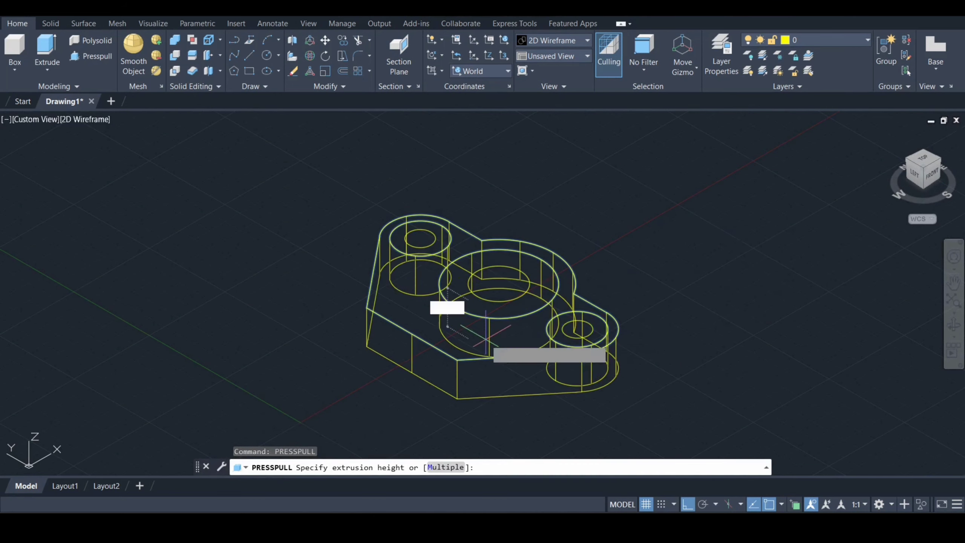
key(Return)
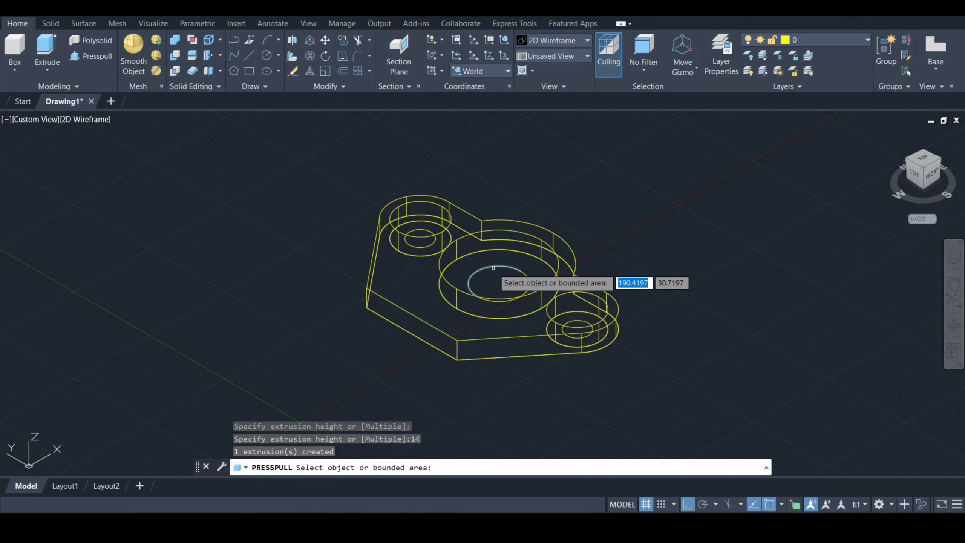
- Raise the central tube to 119 and both bolt-hole bosses to 19
click(494, 278)
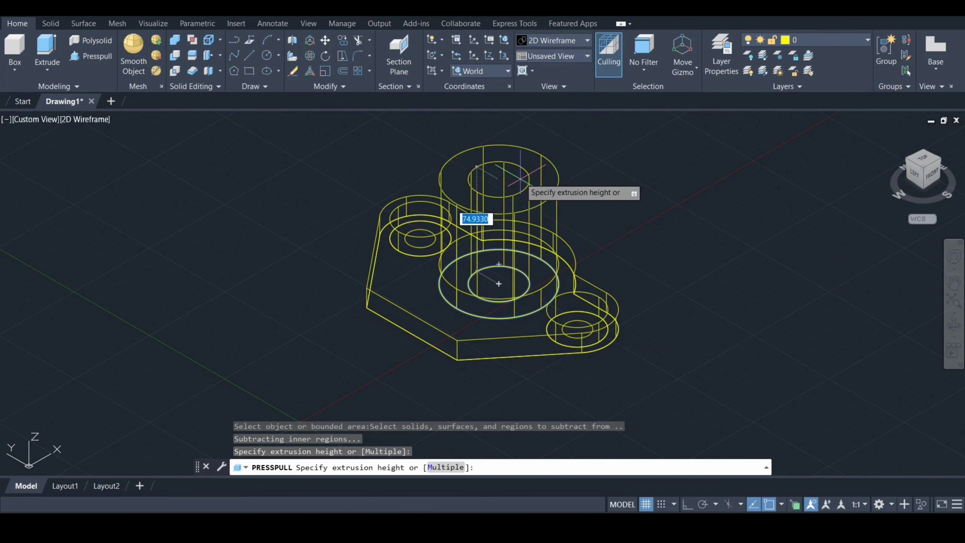
text(9)
key(Return)
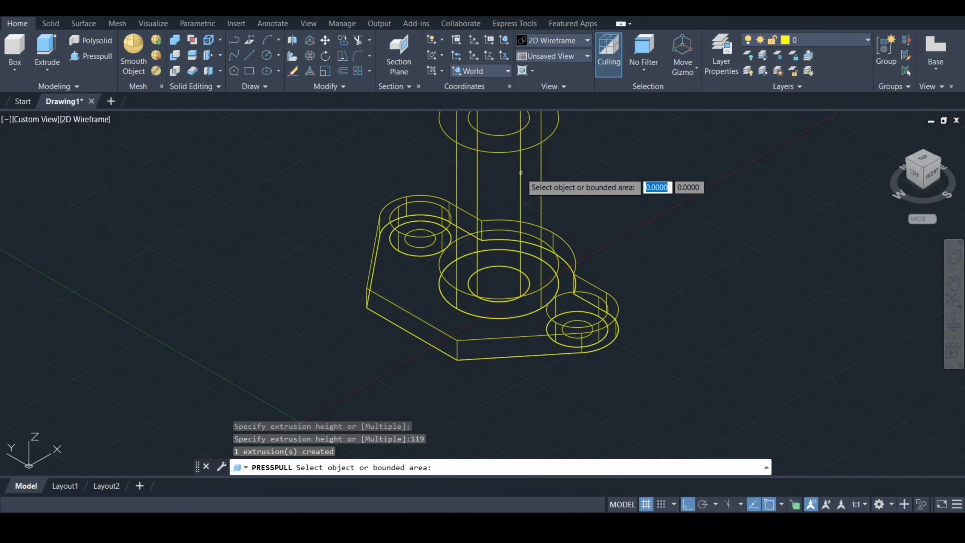
click(580, 317)
text(19)
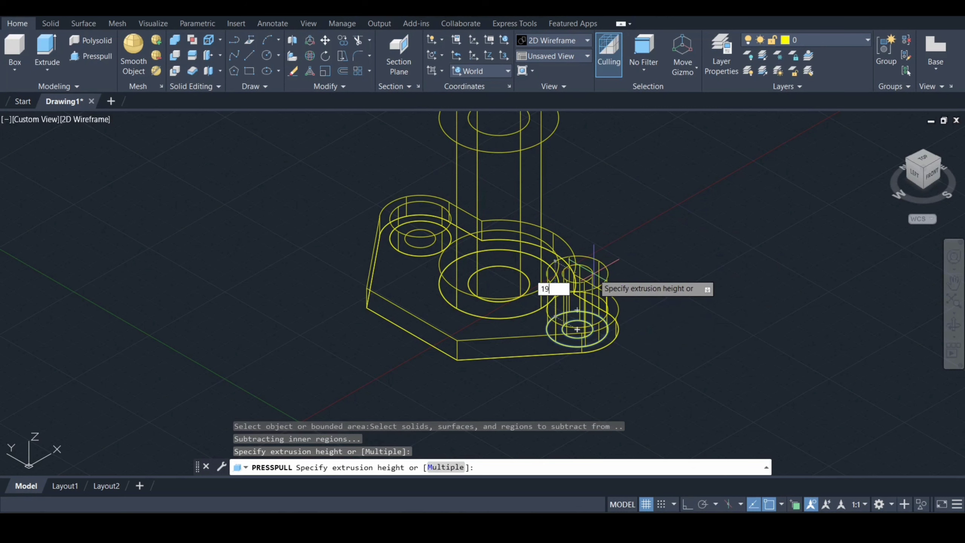
key(Return)
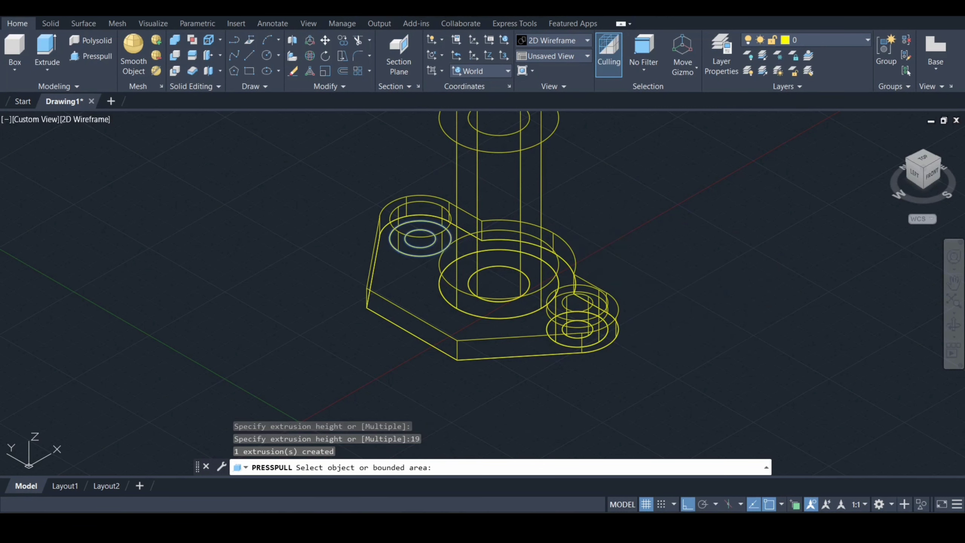
click(420, 238)
key(Return)
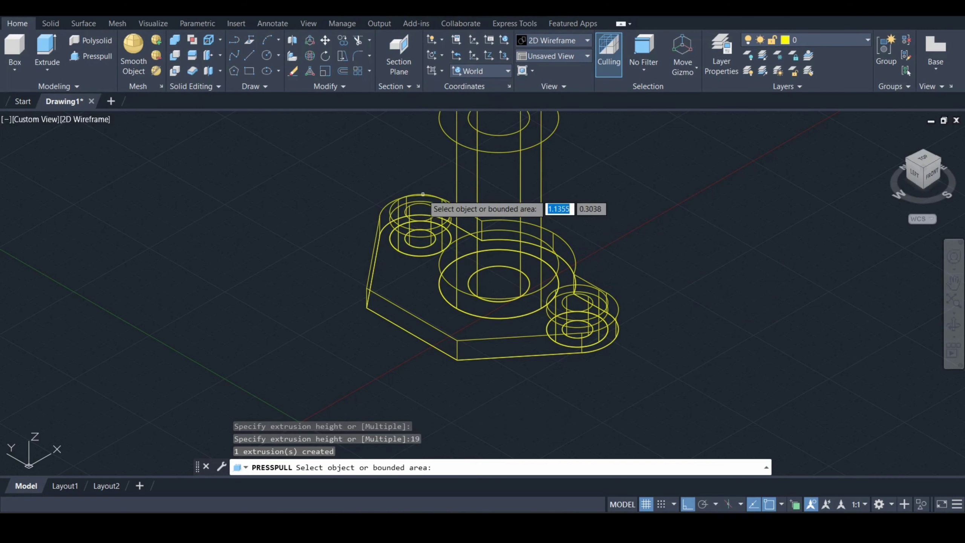
key(Return)
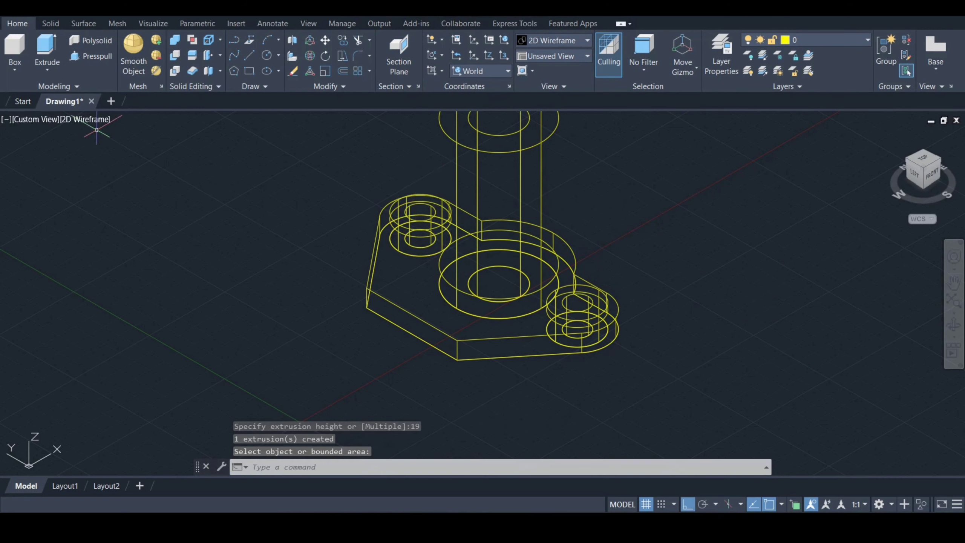
- Switch to the Realistic visual style and pan, zoom and orbit to a top-right isometric view
click(86, 119)
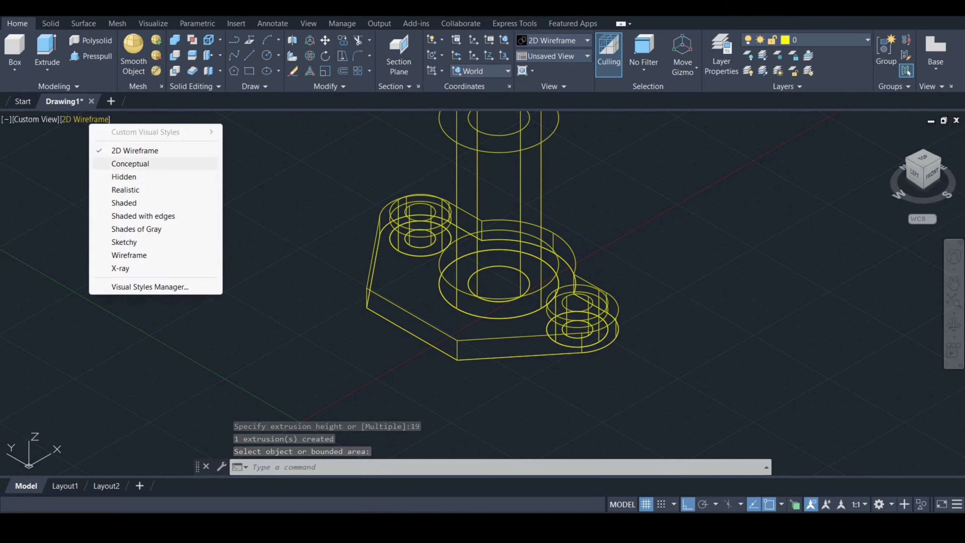
click(122, 187)
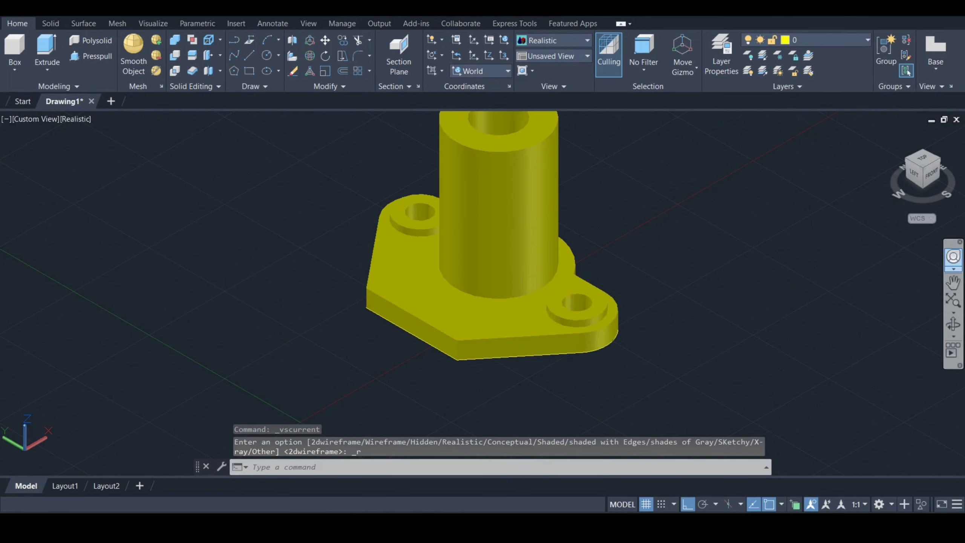
click(953, 257)
drag(828, 327, 796, 420)
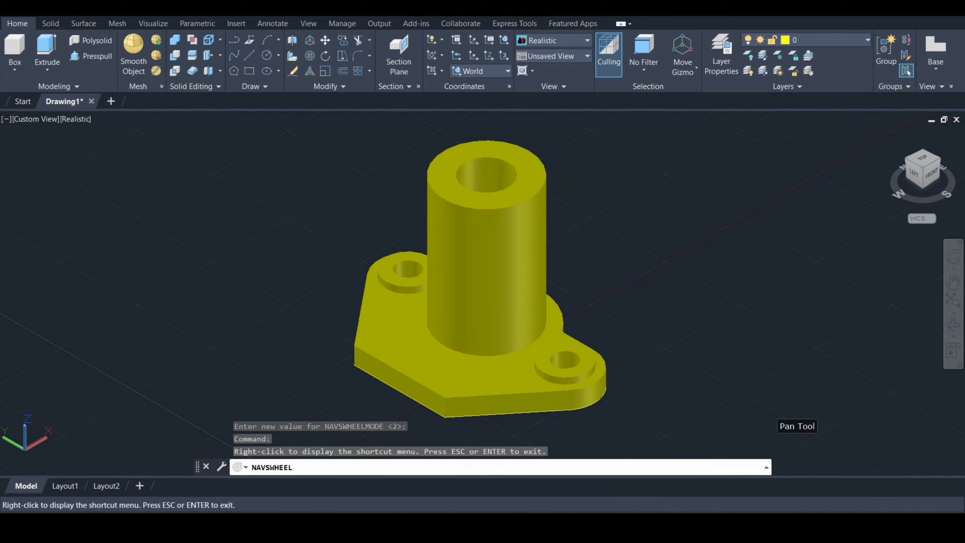
mouse_move(717, 312)
mouse_down()
mouse_move(717, 348)
mouse_move(723, 321)
mouse_up()
key(Escape)
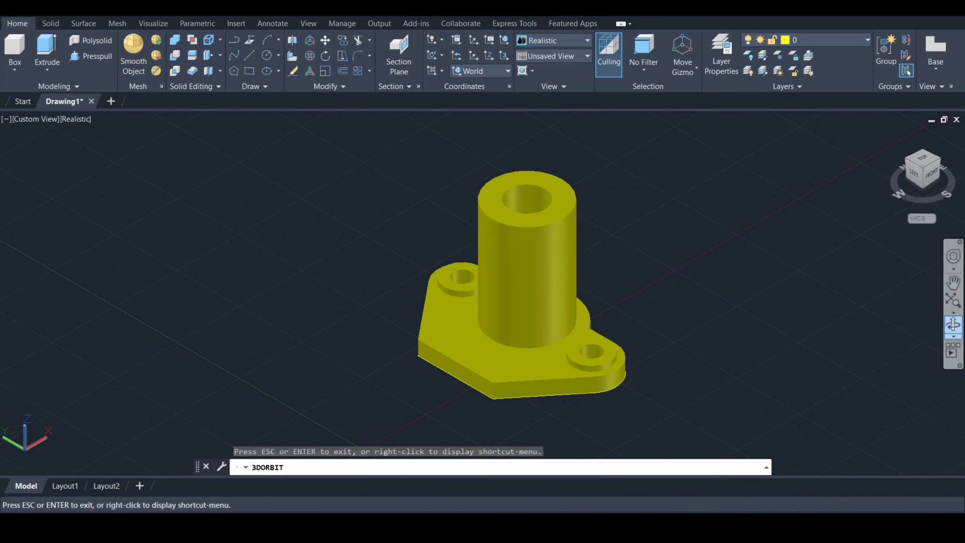
shift+middle_drag(514, 275, 627, 275)
shift+middle_drag(513, 275, 285, 315)
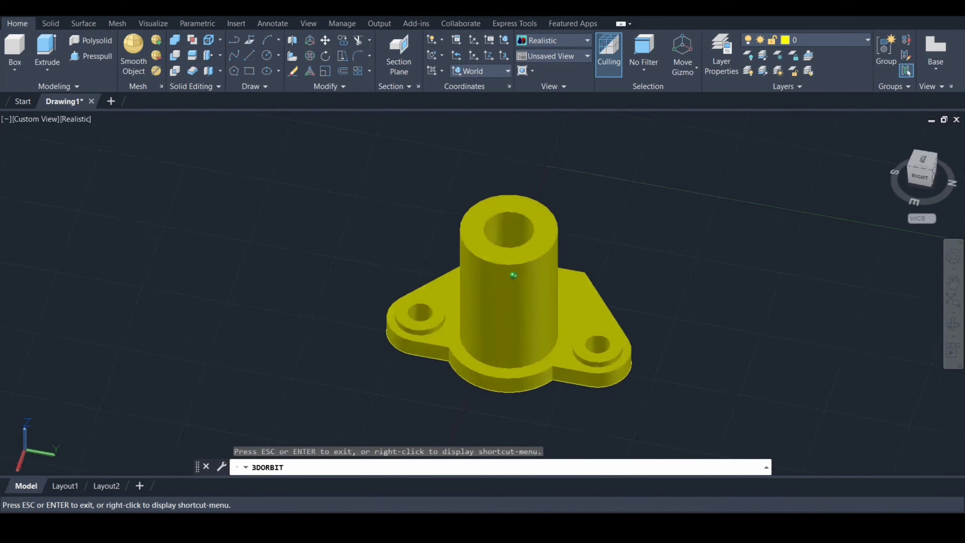